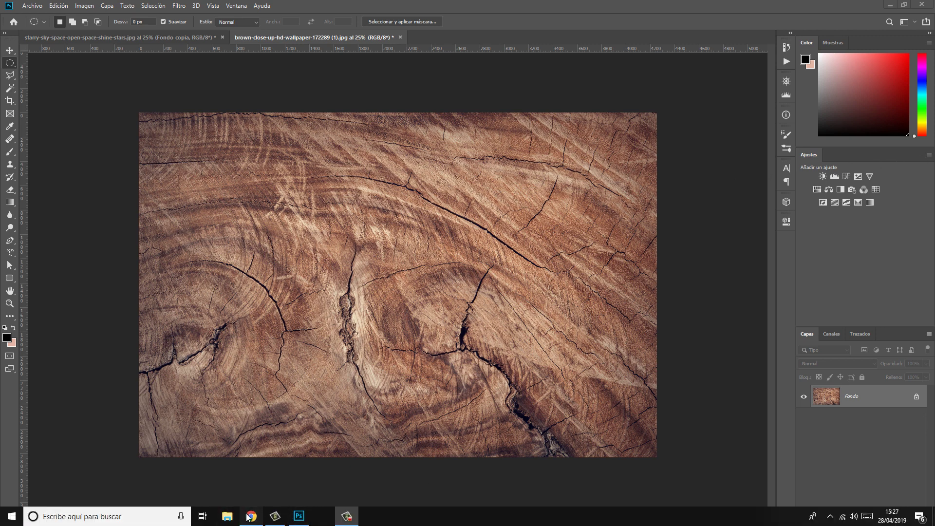
- Bring up the Pexels 'texture' search results in Chrome while the wood image stays open
click(251, 516)
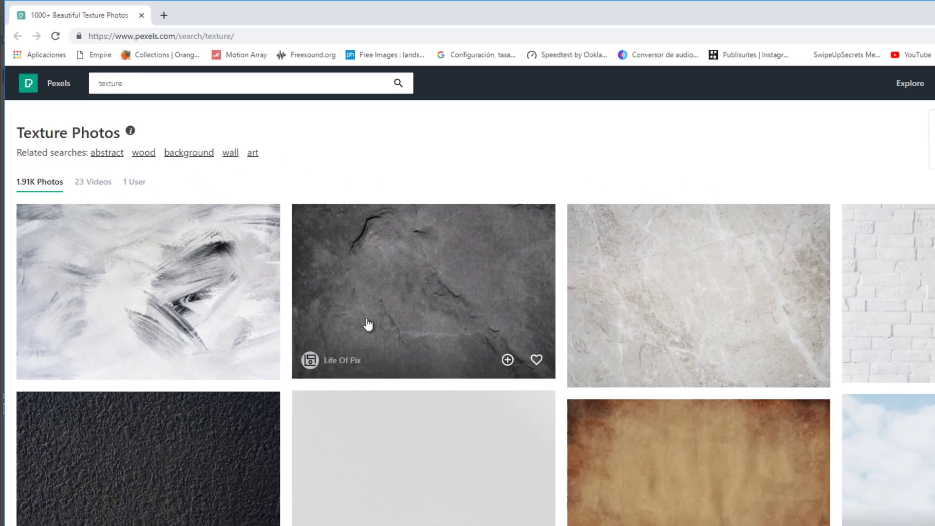
scroll(391, 266, down, 3)
scroll(391, 265, down, 3)
scroll(392, 267, down, 5)
scroll(393, 269, down, 5)
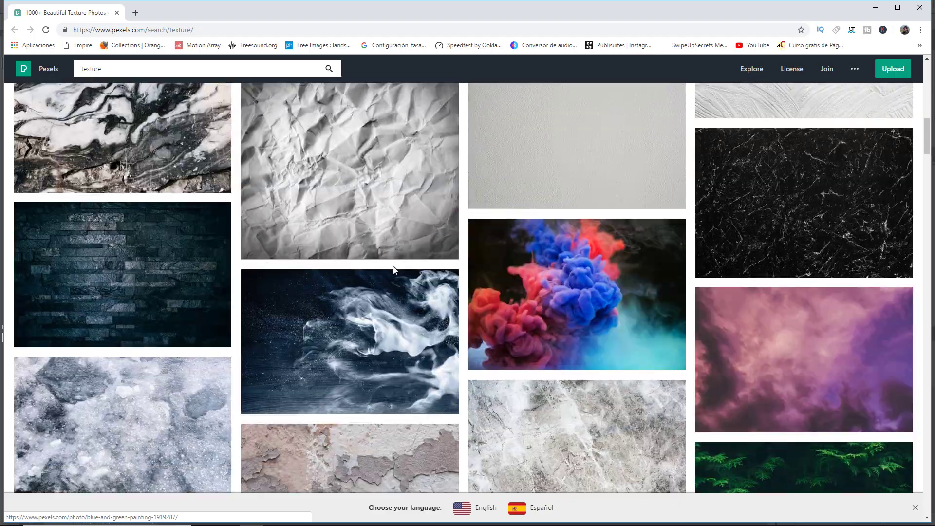
scroll(394, 271, down, 3)
scroll(394, 271, down, 5)
scroll(394, 270, down, 4)
scroll(394, 271, down, 4)
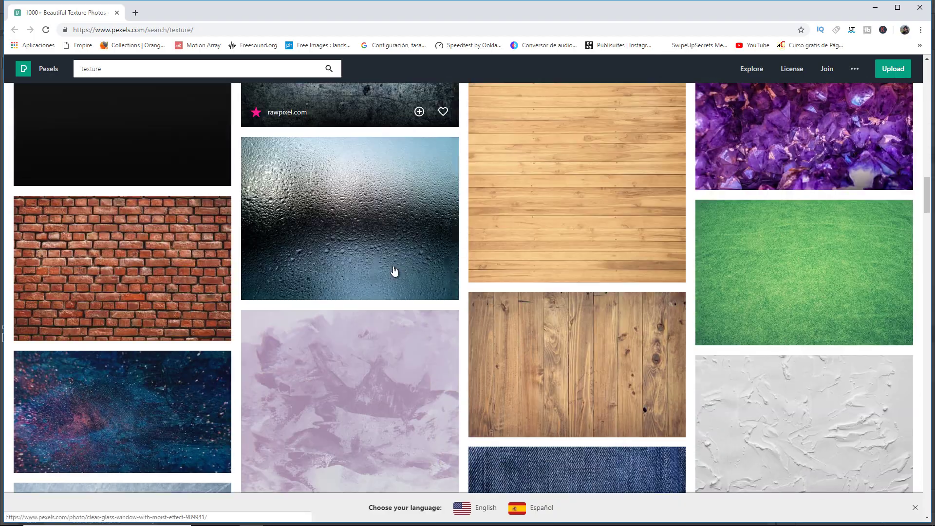
scroll(394, 271, down, 3)
scroll(394, 271, down, 5)
scroll(393, 266, down, 4)
scroll(393, 266, down, 4)
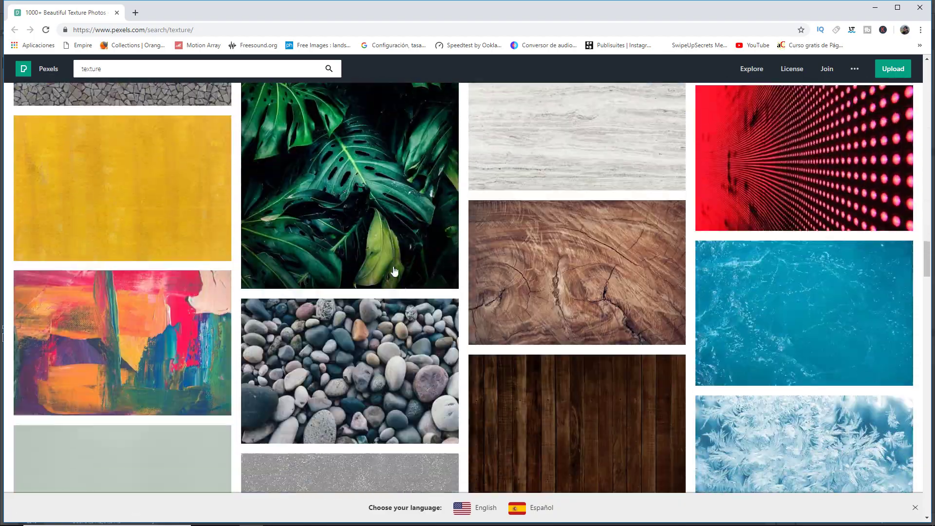
scroll(413, 274, down, 1)
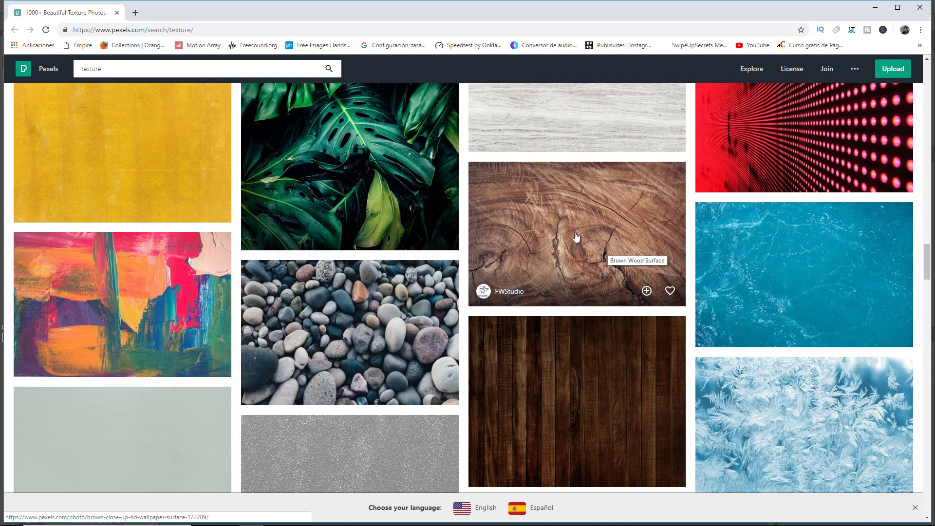
scroll(568, 235, up, 2)
scroll(568, 235, up, 5)
scroll(568, 235, up, 5)
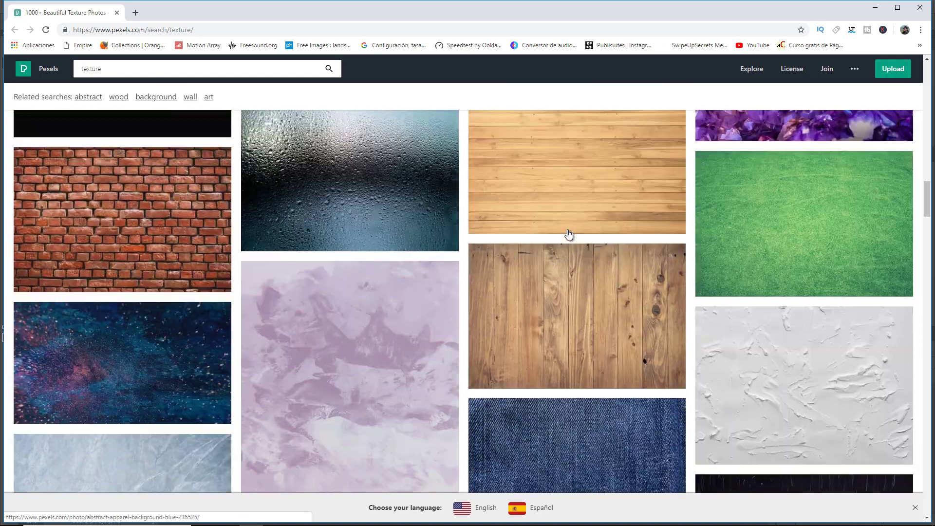
scroll(569, 235, up, 5)
scroll(569, 235, up, 5)
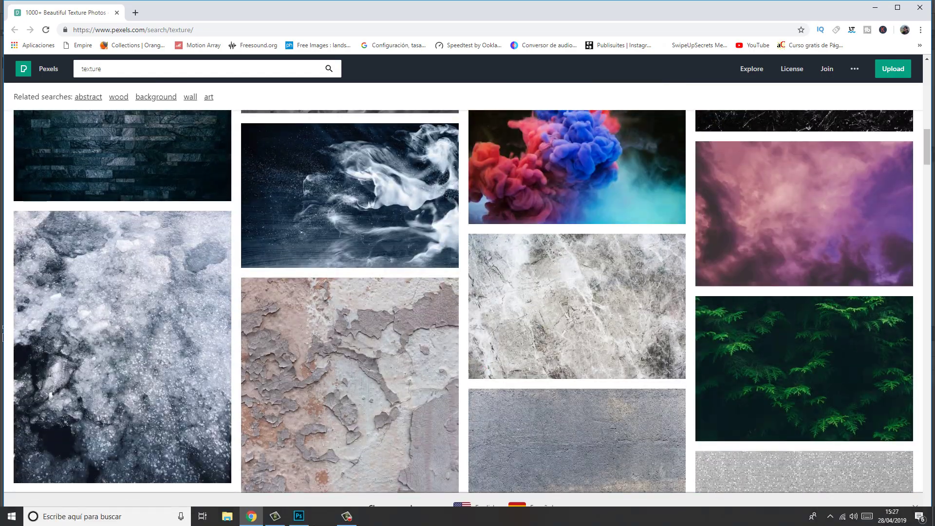
- Duplicate Fondo as Capa 1 and start a 3D sphere mesh preset from it
click(299, 516)
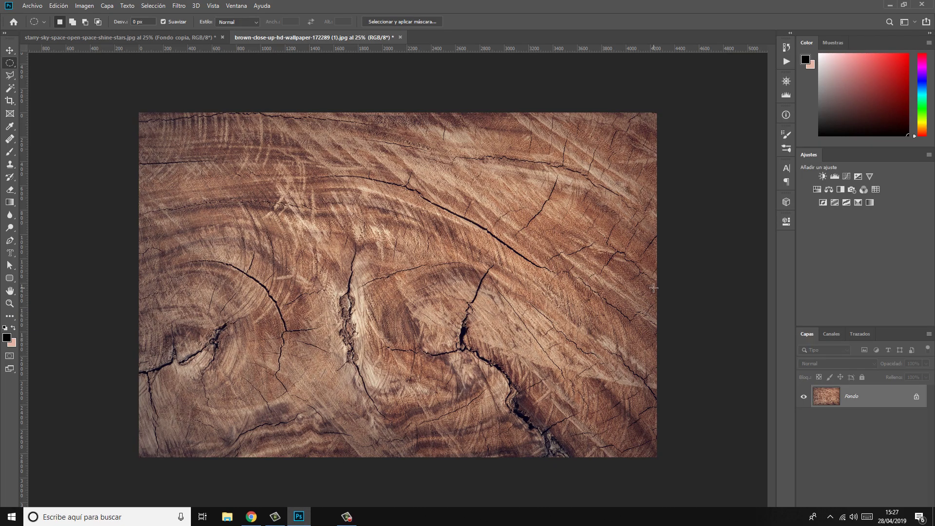
drag(871, 401, 870, 399)
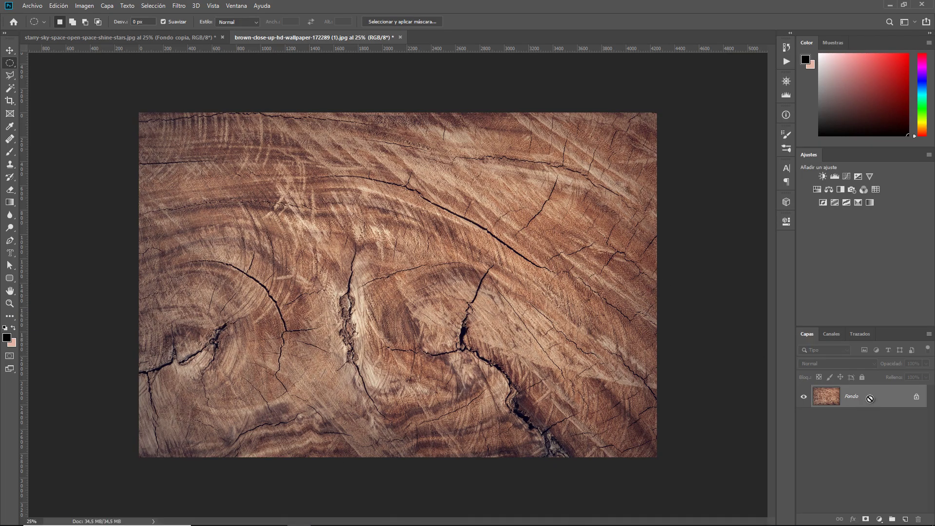
key(ctrl+j)
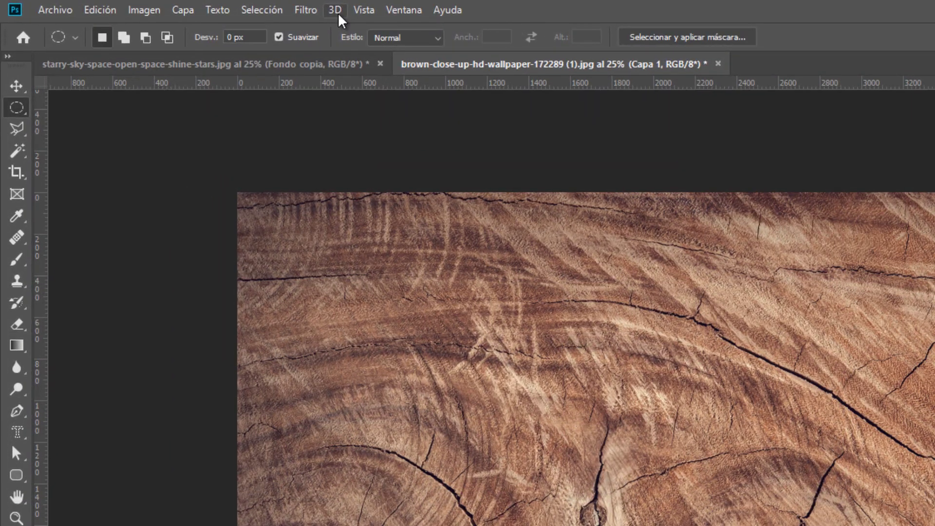
click(337, 11)
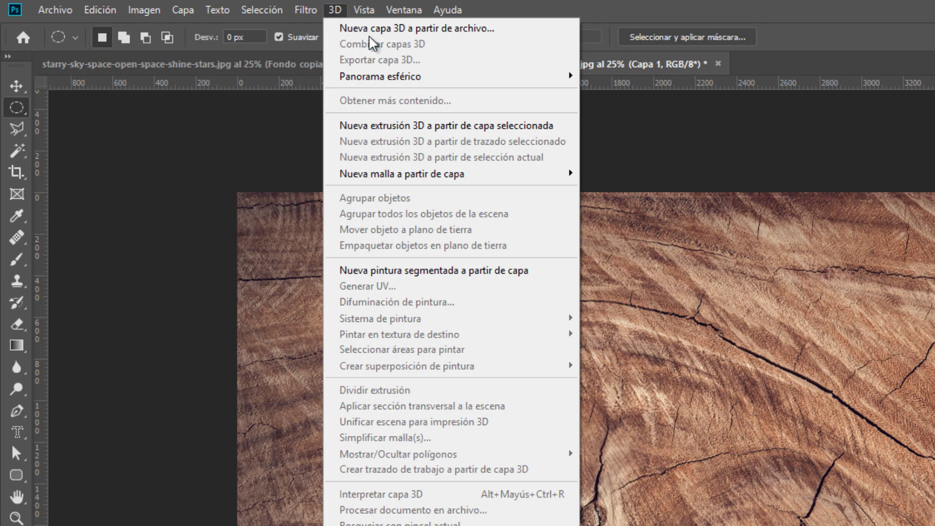
mouse_move(81, 182)
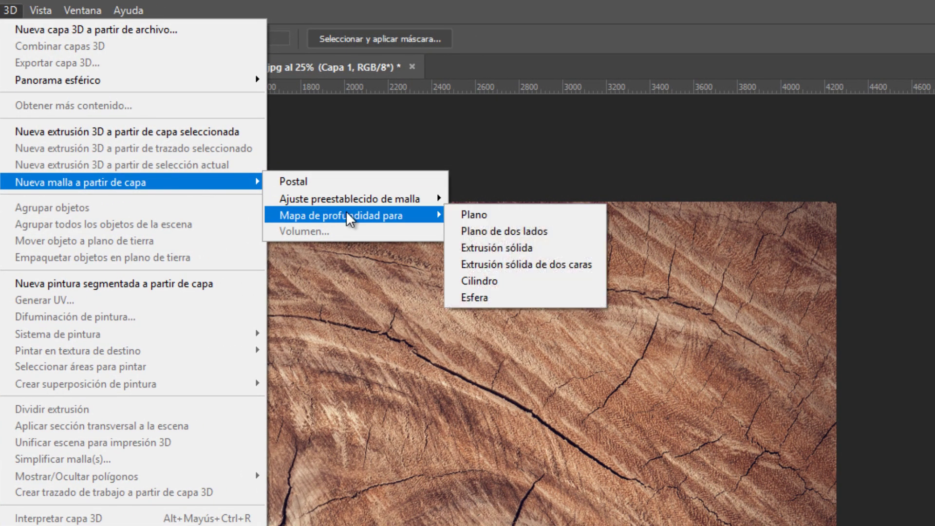
mouse_move(349, 198)
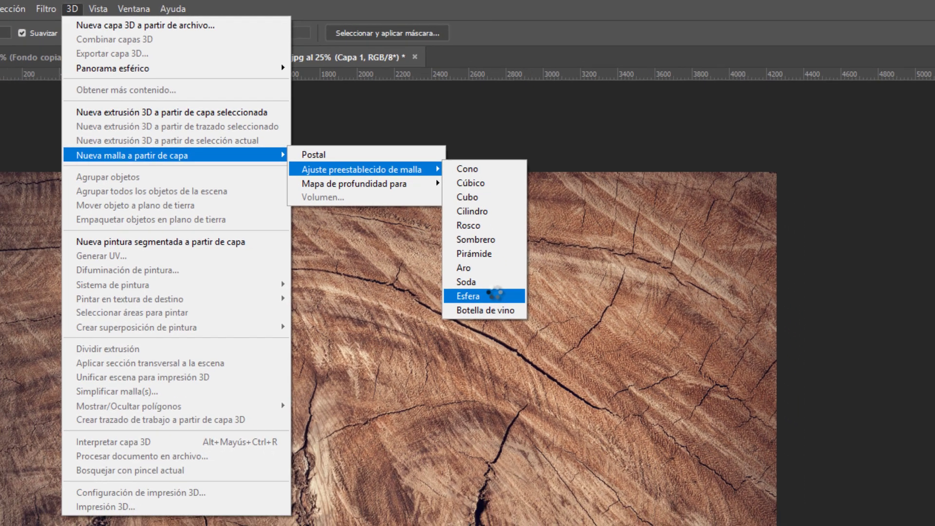
click(475, 347)
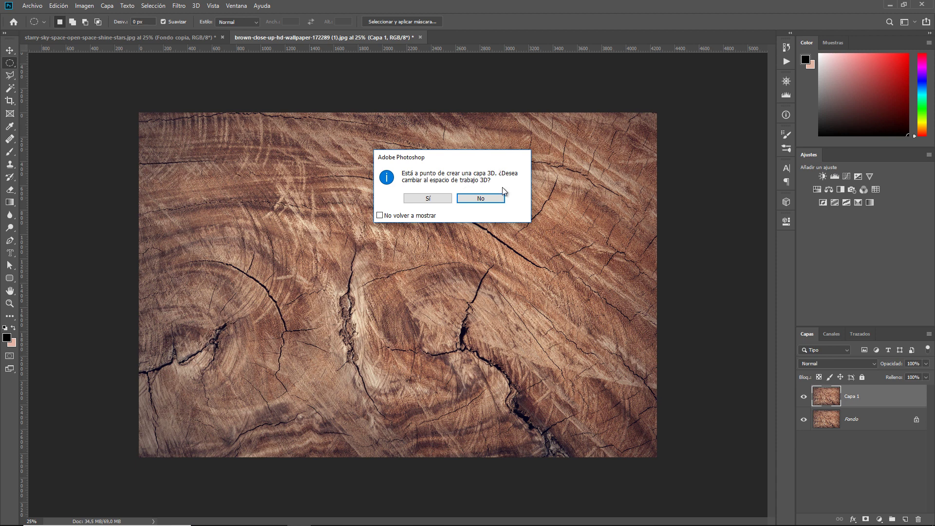
- Decline the 3D workspace switch and keep the embedded colour profile to finish the sphere
click(474, 198)
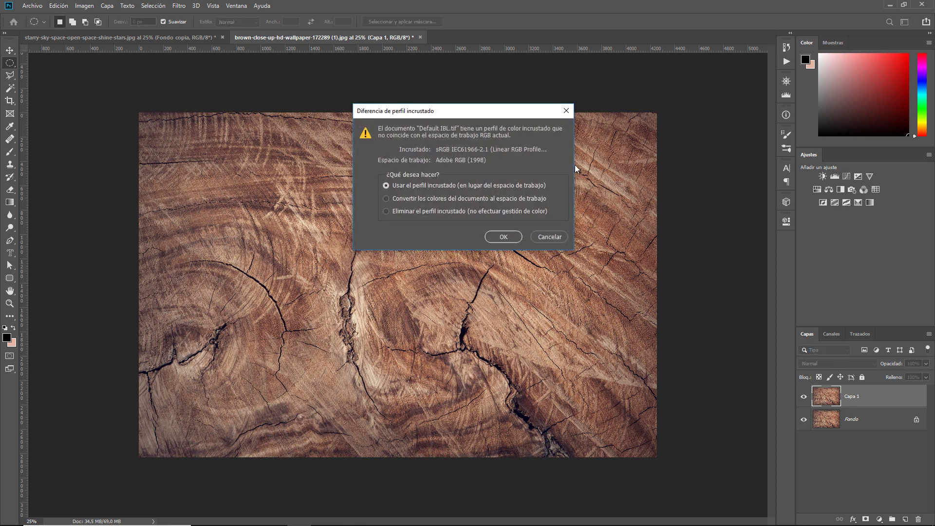
click(502, 237)
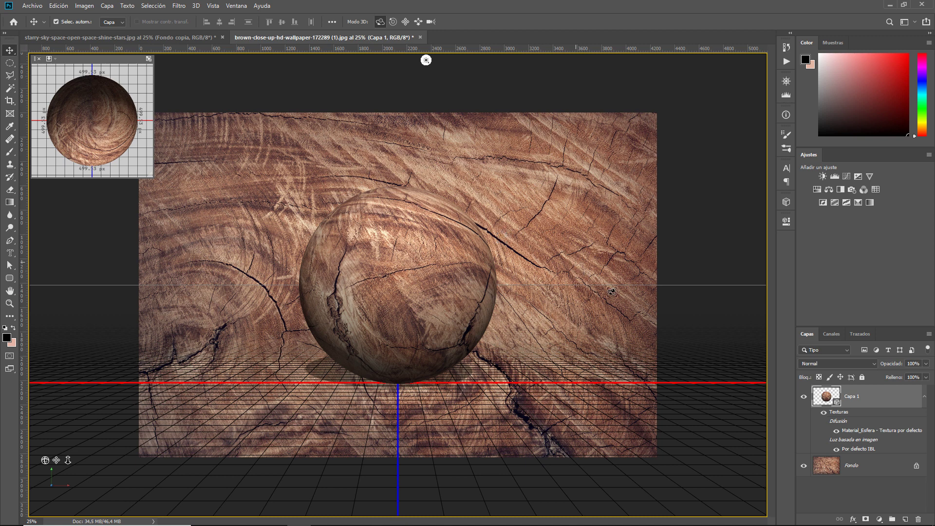
- Add a white Color uniforme fill layer above Fondo, then reselect Capa 1
click(876, 470)
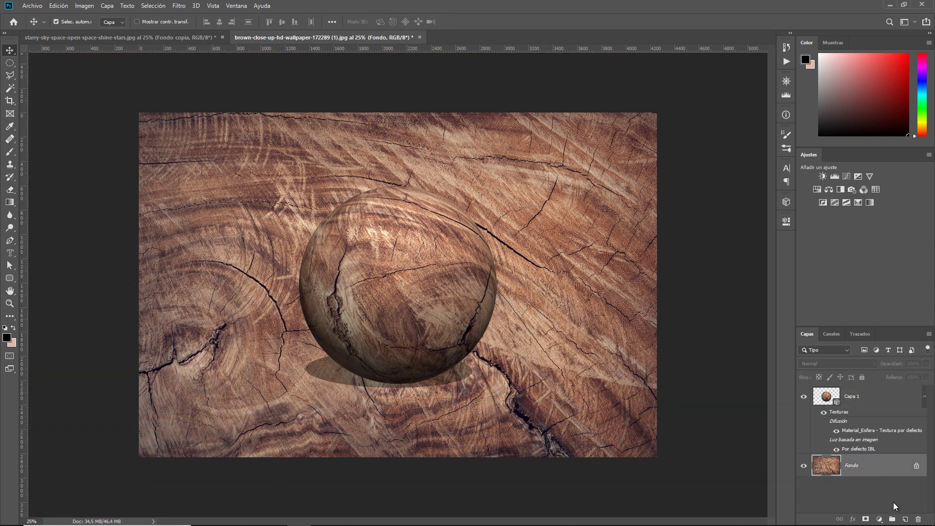
click(879, 520)
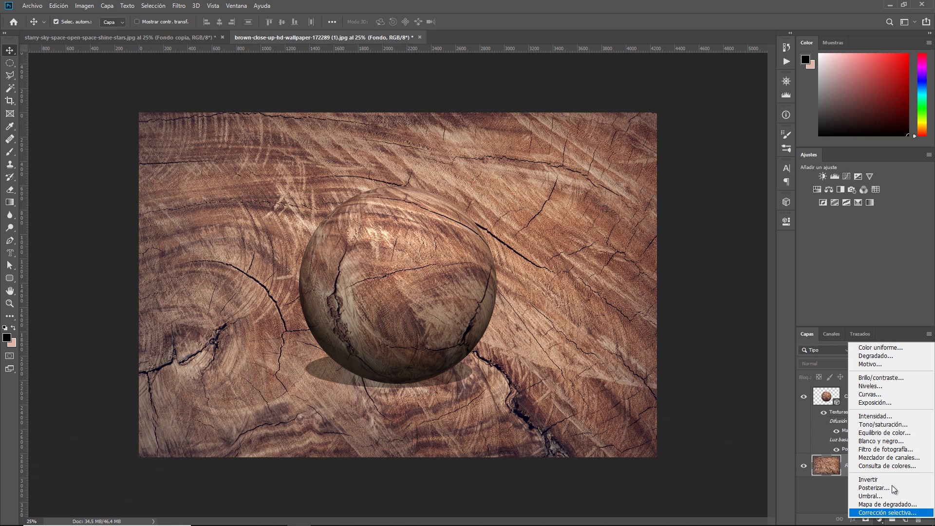
click(882, 348)
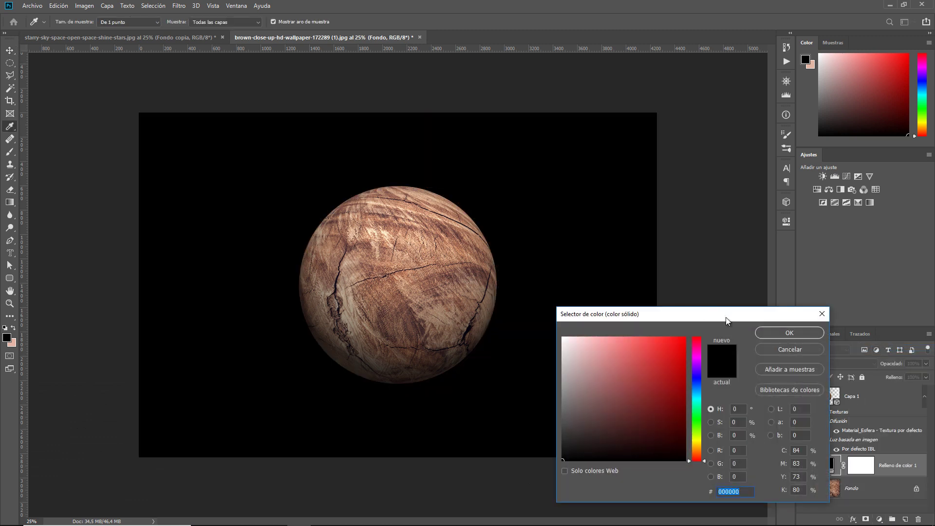
drag(641, 388, 527, 317)
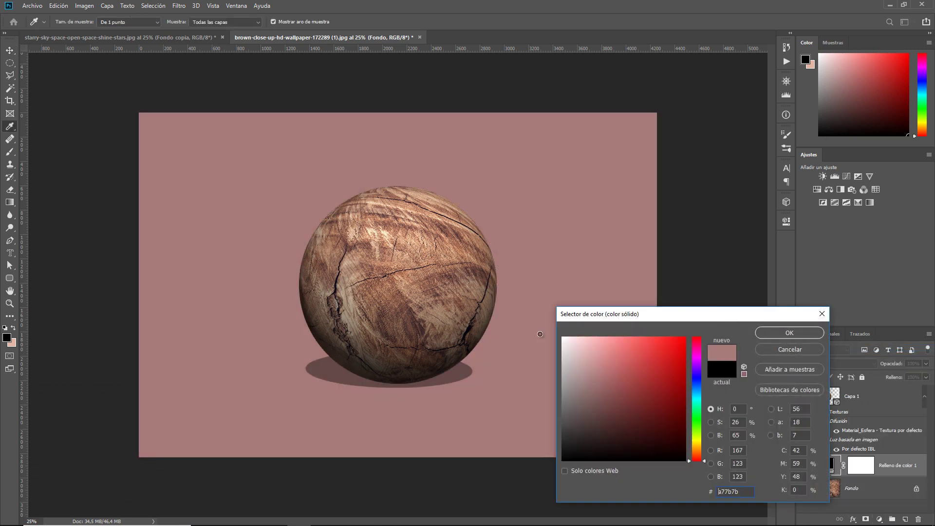
click(804, 333)
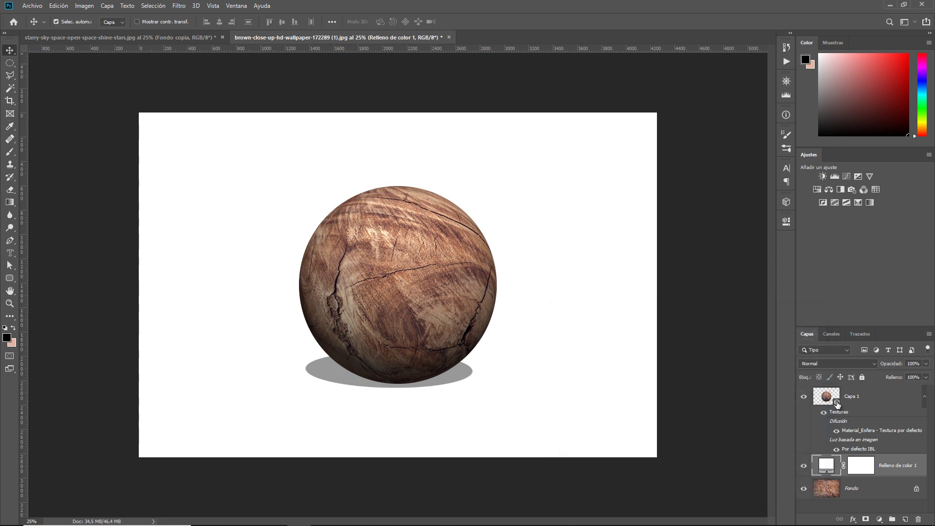
click(839, 403)
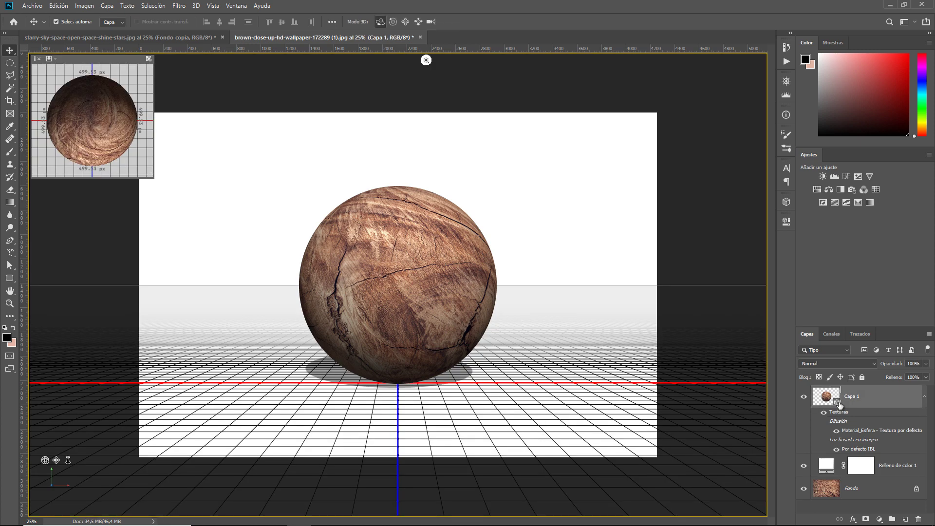
- Select the Esfera object and rotate it (about 13,5° Y, -23,7° Z) to bring a cracked face forward
double_click(839, 404)
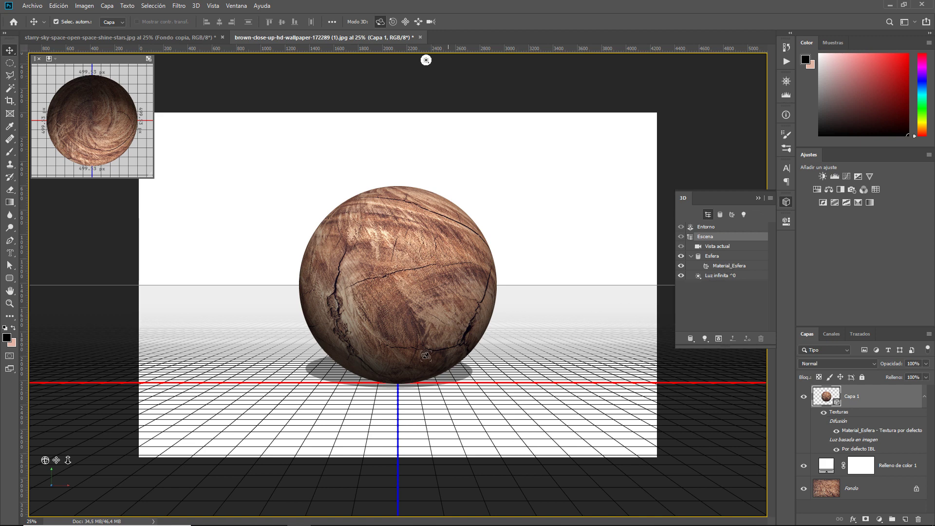
click(408, 275)
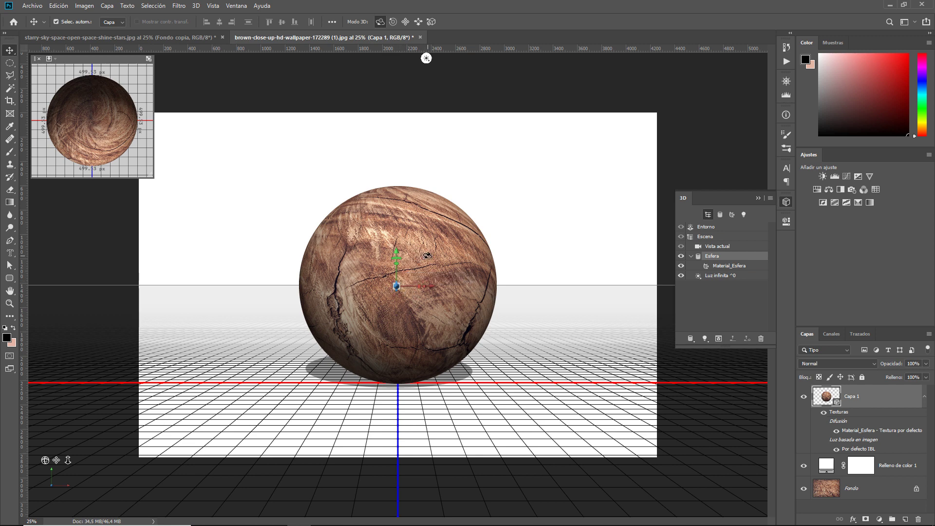
drag(430, 255, 486, 265)
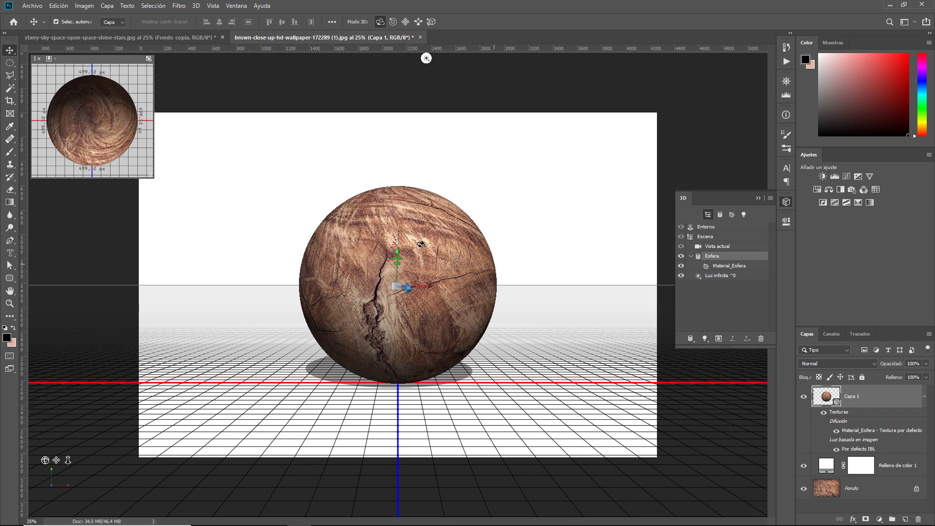
drag(475, 246, 503, 254)
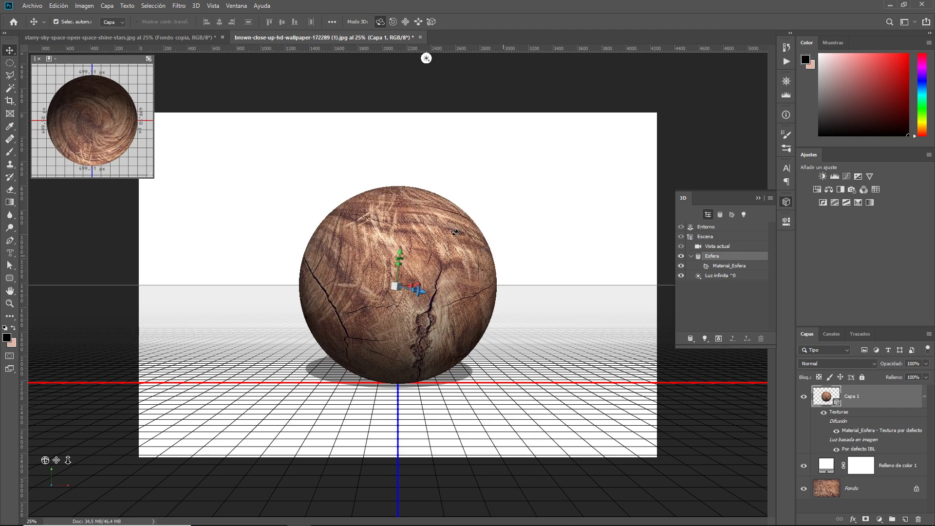
mouse_move(470, 244)
mouse_down()
mouse_move(482, 252)
mouse_move(484, 218)
mouse_move(472, 205)
mouse_move(385, 186)
mouse_move(399, 152)
mouse_up()
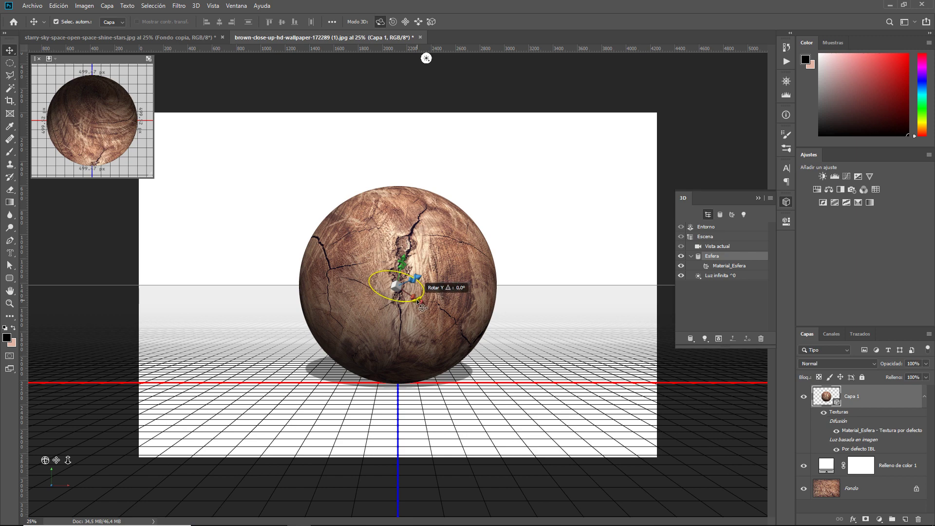
mouse_move(422, 307)
mouse_down()
mouse_move(437, 306)
mouse_move(429, 303)
mouse_up()
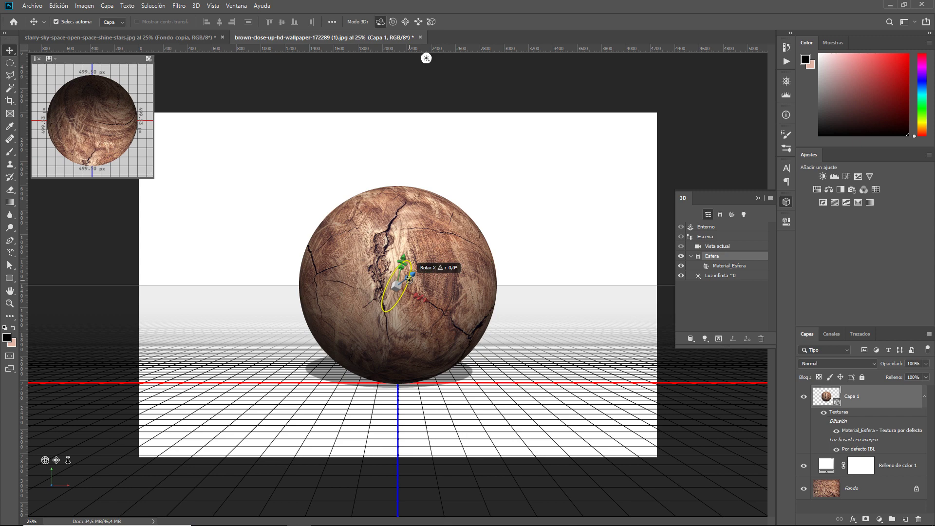
mouse_move(411, 276)
mouse_down()
mouse_move(419, 257)
mouse_move(404, 286)
mouse_move(414, 272)
mouse_up()
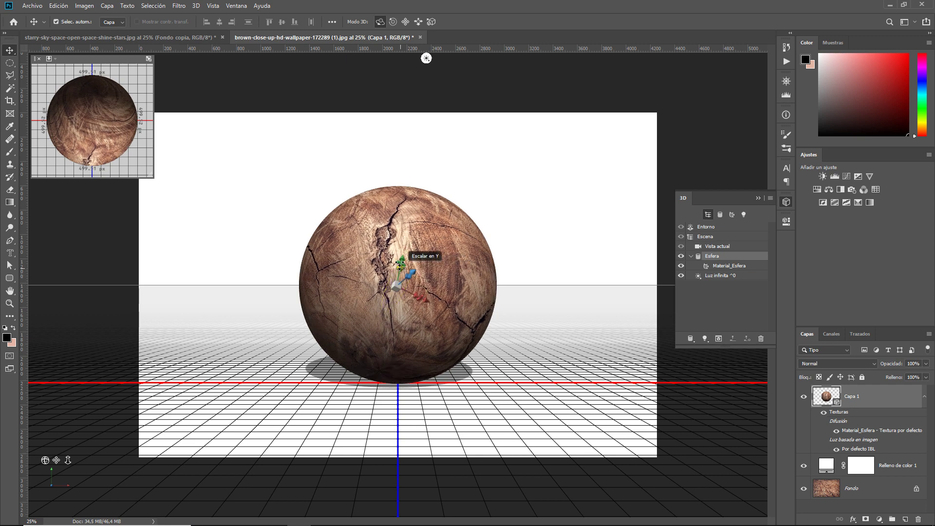
drag(405, 269, 398, 271)
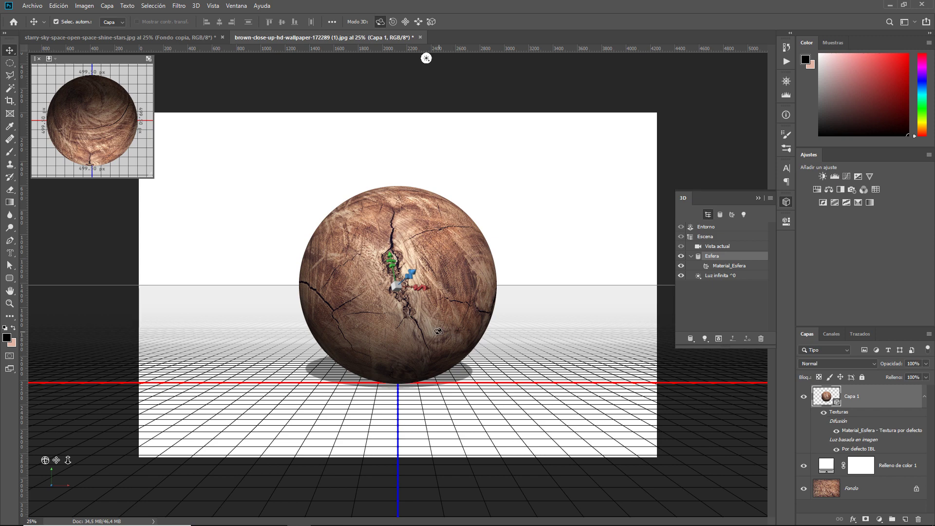
mouse_move(438, 331)
mouse_down()
mouse_move(428, 333)
mouse_move(404, 309)
mouse_up()
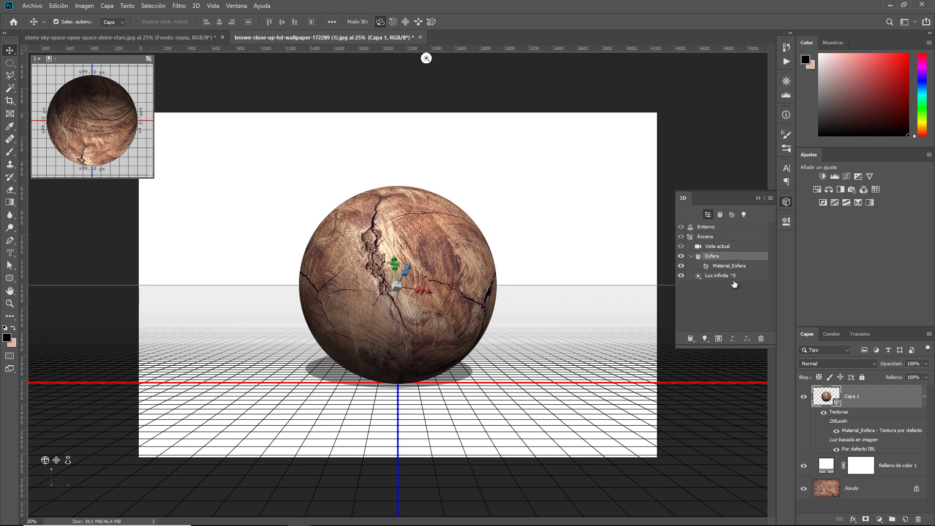
- Aim Luz infinita 1 so it lights the wooden sphere from the upper left
click(714, 275)
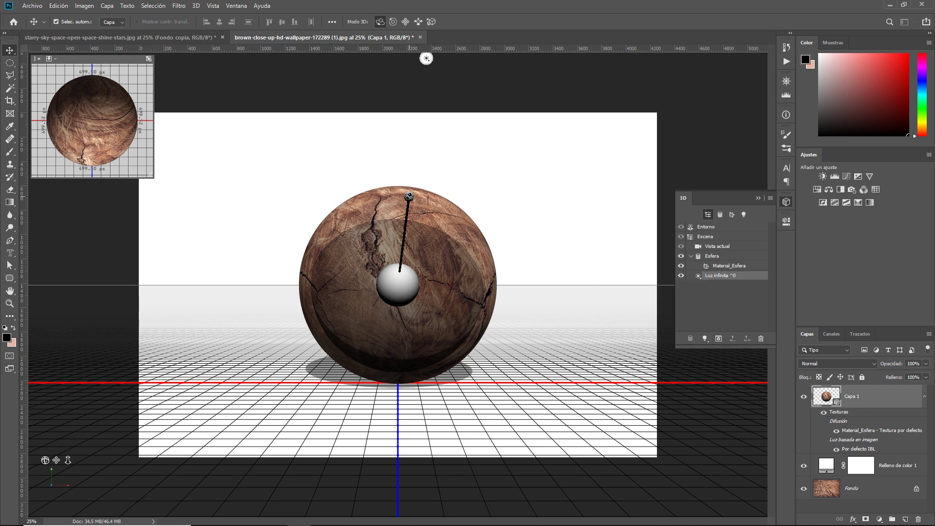
mouse_move(409, 196)
mouse_down()
mouse_move(400, 299)
mouse_move(405, 169)
mouse_move(401, 362)
mouse_up()
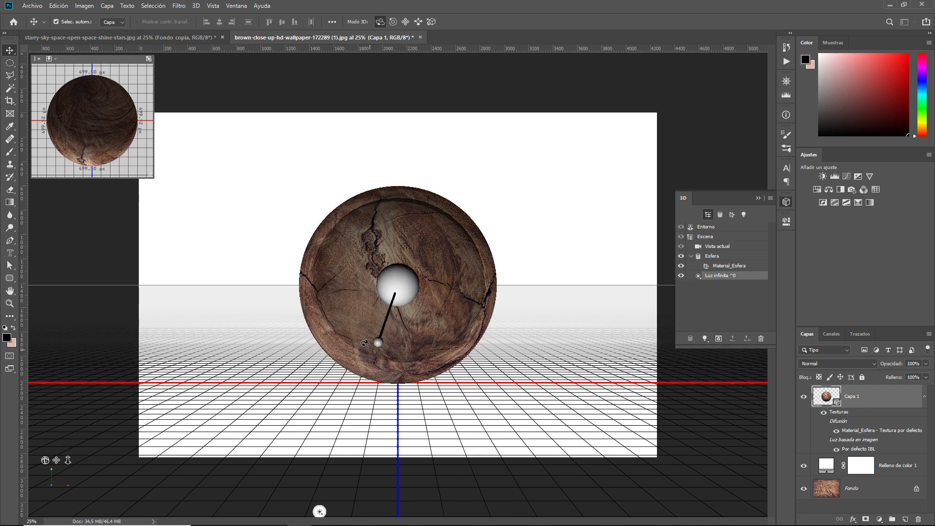
mouse_move(402, 361)
mouse_down()
mouse_move(357, 307)
mouse_move(329, 227)
mouse_move(335, 189)
mouse_move(291, 165)
mouse_up()
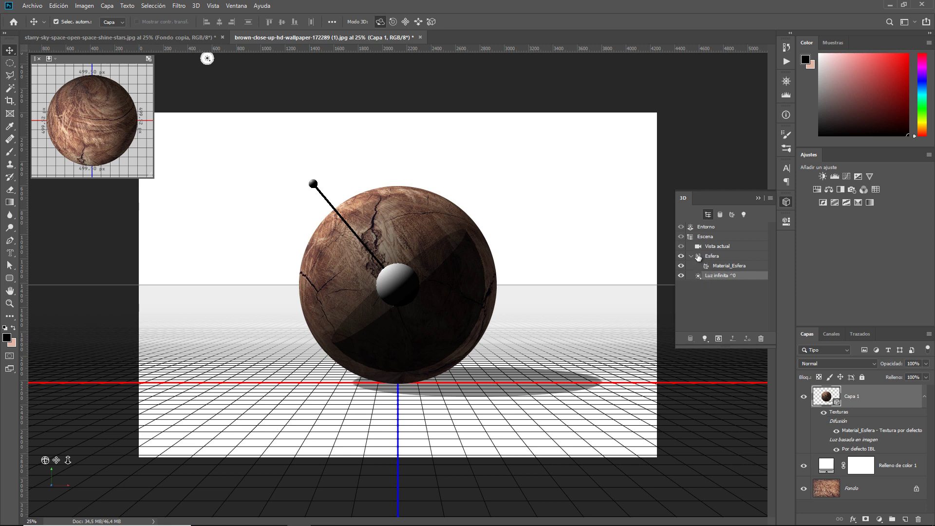
- Turn off Proyectar sombras on the Esfera mesh and collapse the Propiedades panel
click(698, 258)
double_click(698, 257)
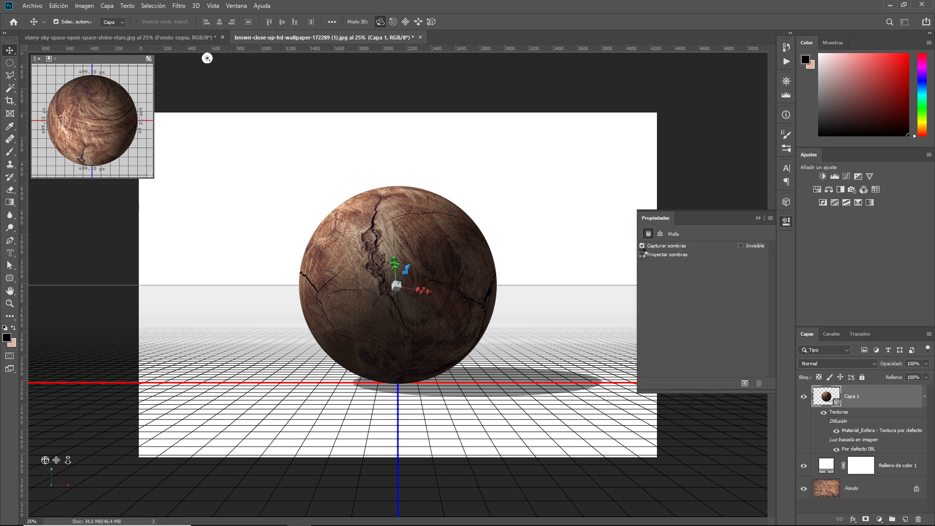
click(642, 254)
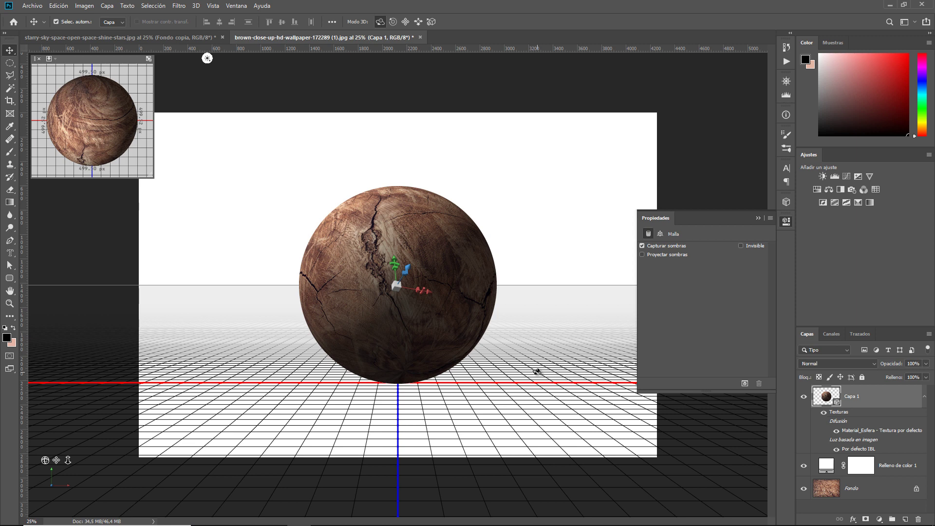
click(758, 217)
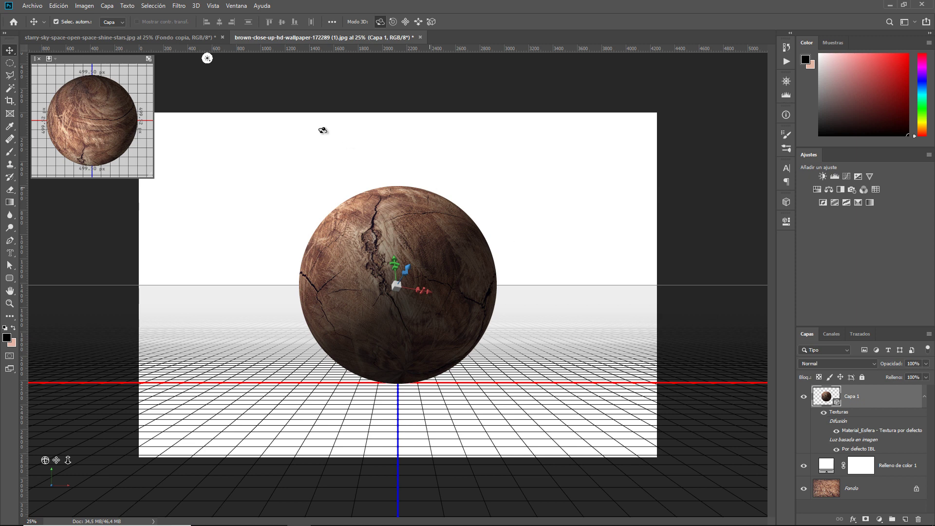
- Drag Capa 1 into the starry-sky document, place it right and down, and orbit to show new grain
click(140, 38)
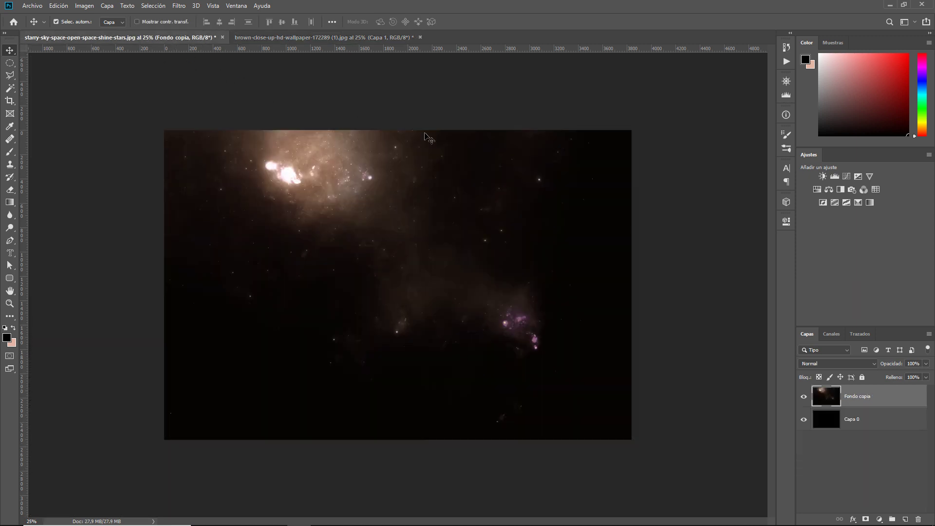
click(319, 38)
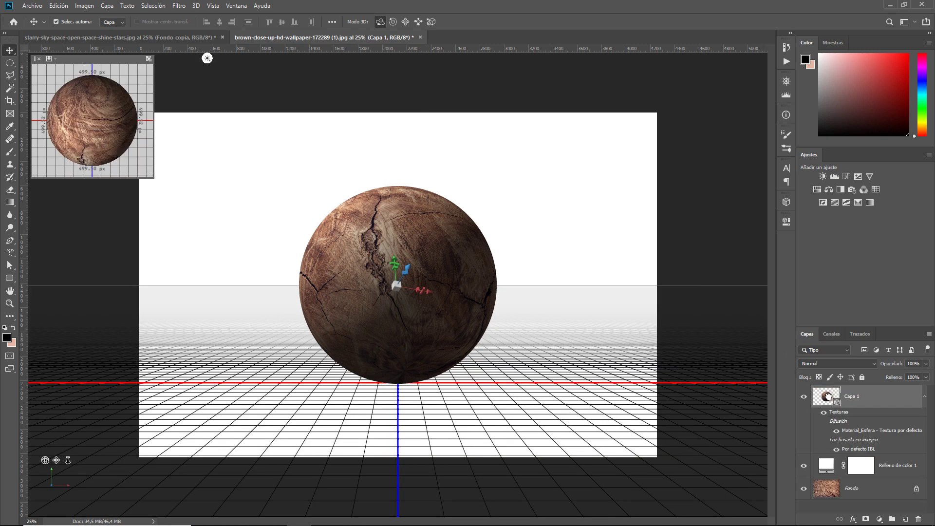
mouse_move(828, 397)
mouse_down()
mouse_move(287, 109)
mouse_move(453, 283)
mouse_move(398, 242)
mouse_up()
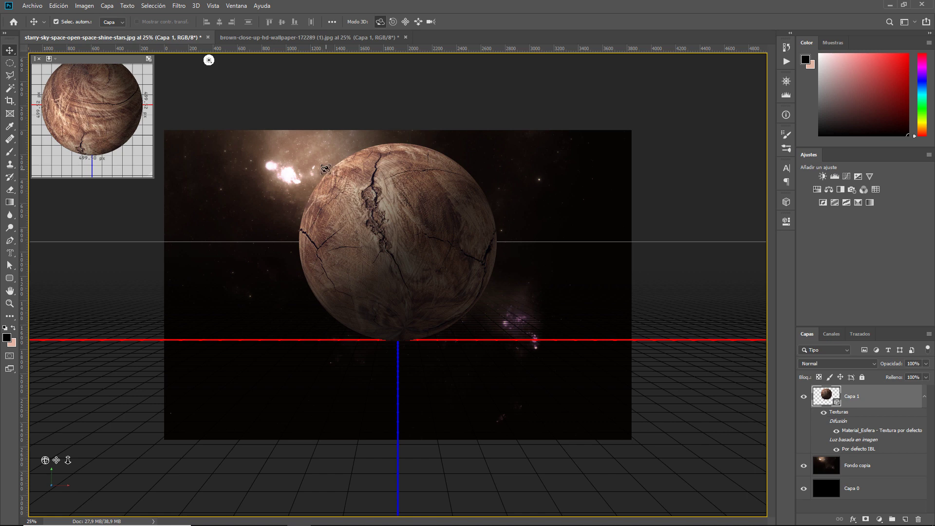
drag(389, 201, 490, 290)
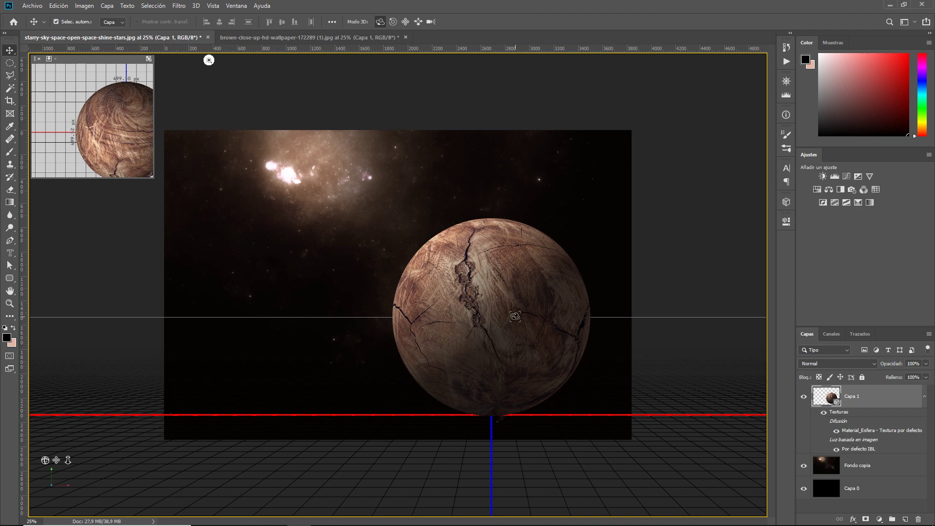
drag(515, 316, 442, 288)
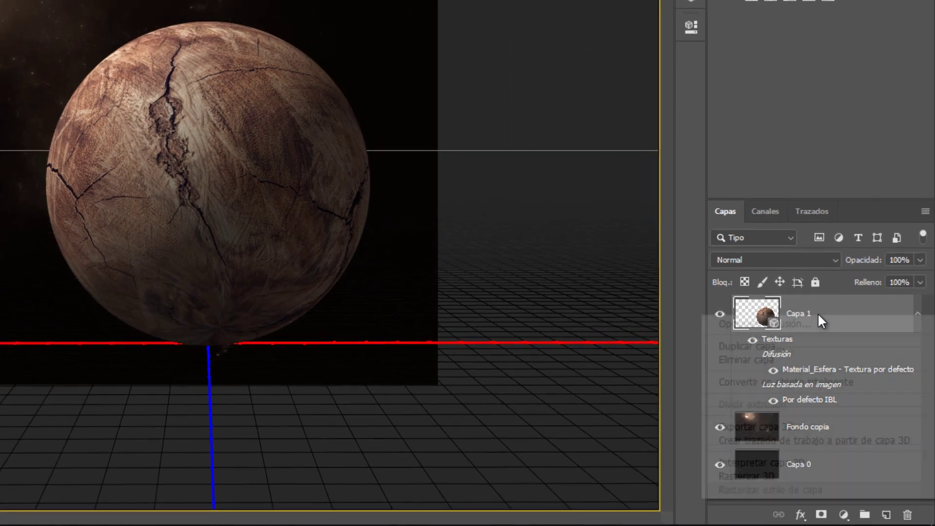
- Apply Rasterizar 3D to Capa 1 from its layer context menu
right_click(823, 331)
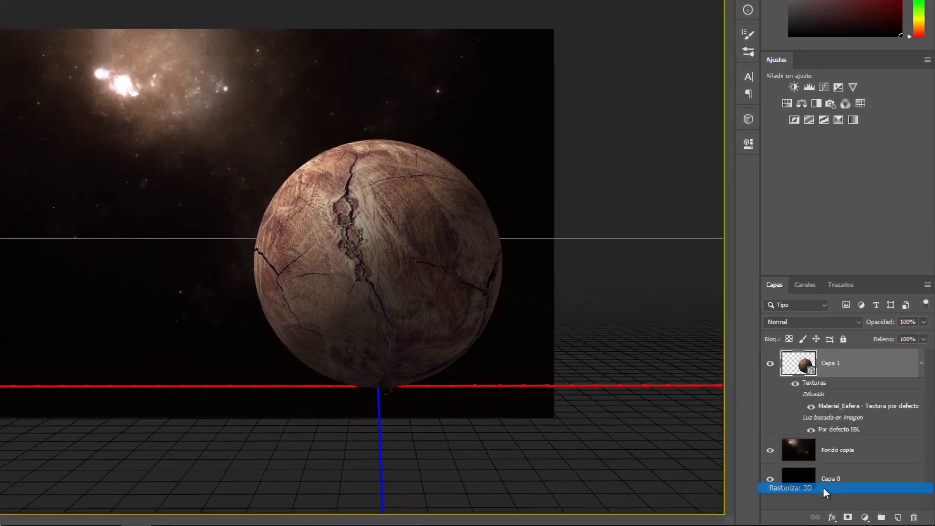
click(789, 474)
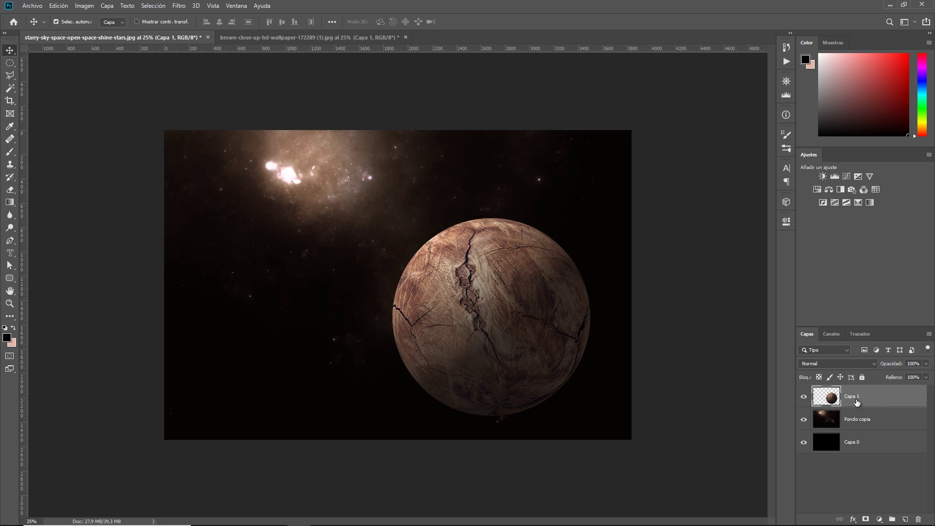
- Give Capa 1 a Resplandor exterior in a brown sampled from the image, sized 49 px
click(853, 519)
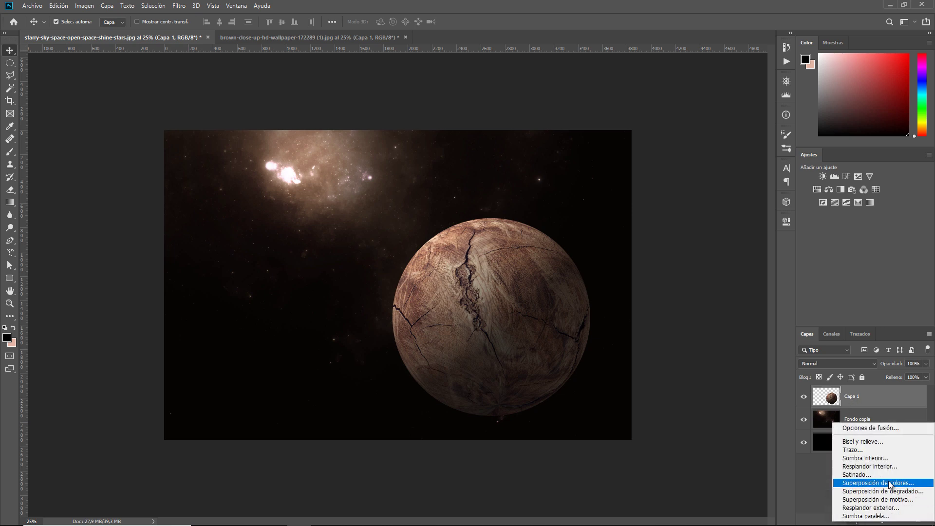
click(886, 508)
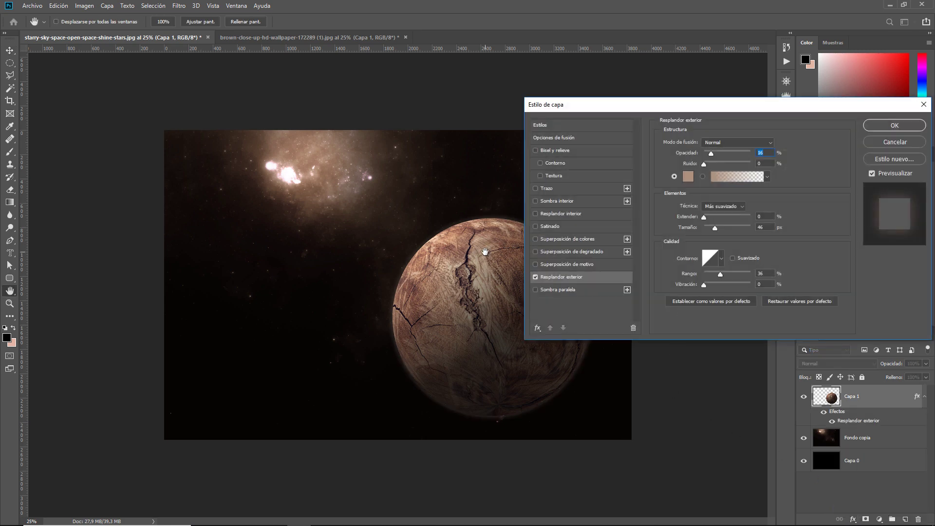
click(688, 176)
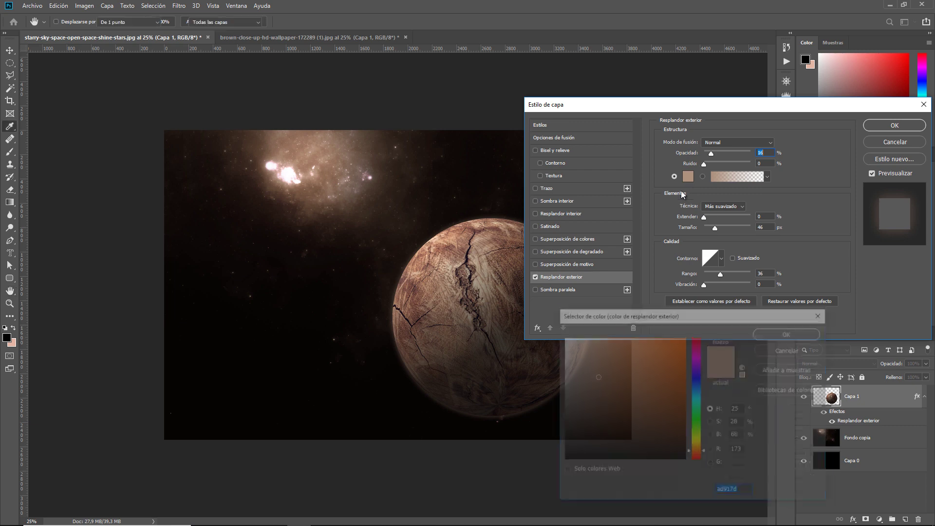
click(477, 283)
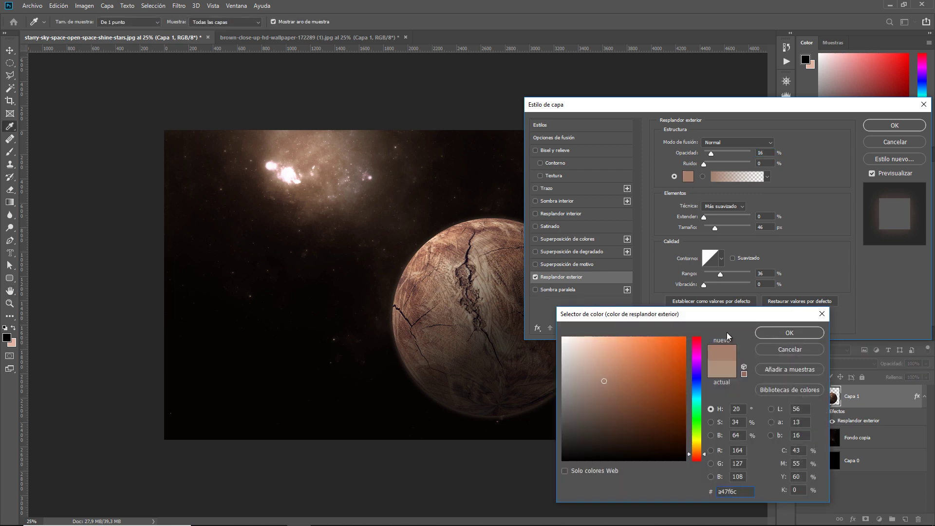
click(793, 331)
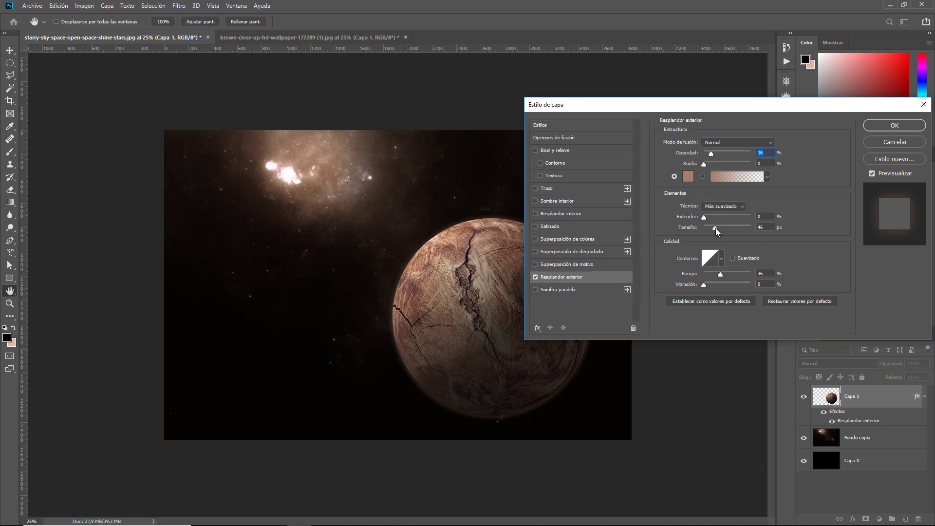
click(715, 228)
- Enable Resplandor interior on the planet and reduce its Tamaño slightly
click(555, 213)
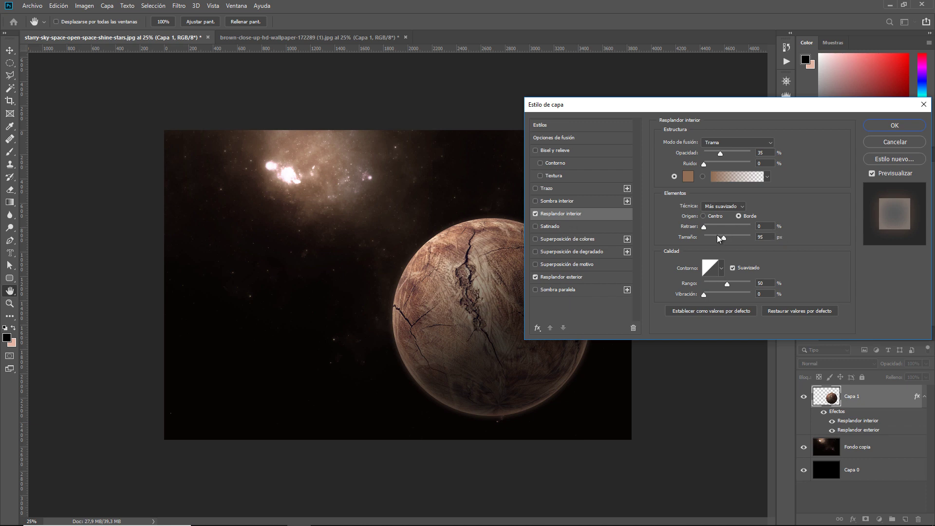
drag(722, 238, 720, 238)
- Enable Sombra interior on the planet with Distancia and Tamaño reset to 0
click(560, 199)
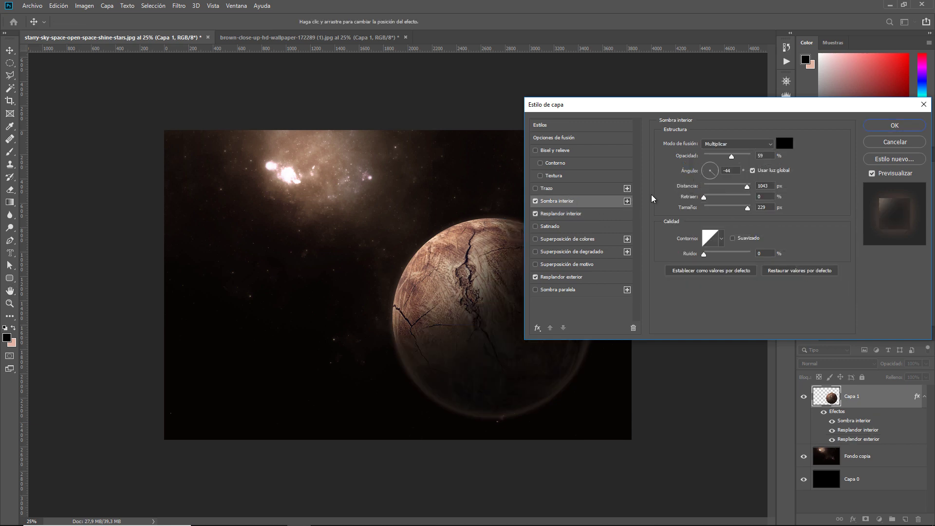
click(765, 185)
text(0)
double_click(762, 207)
text(0)
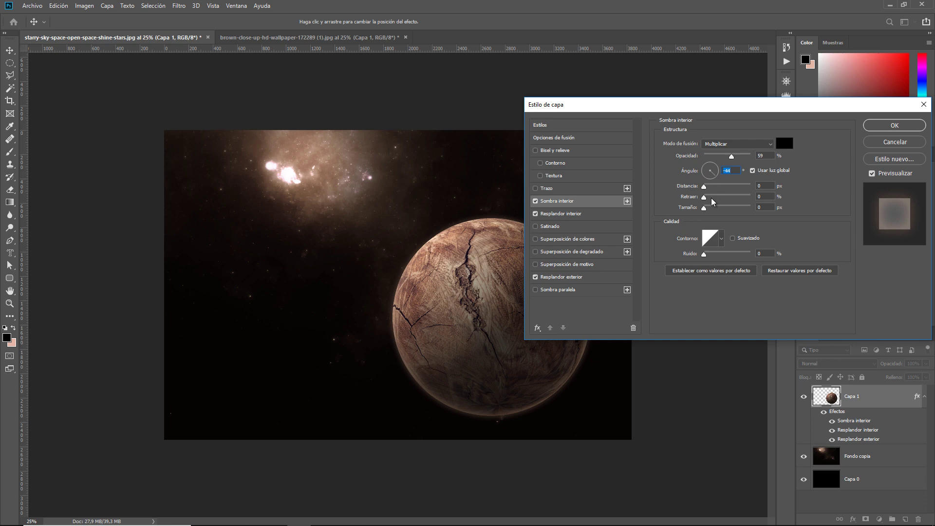
- Set the inner shadow to Tamaño 214 px, Distancia 913 px and Retraer 9%
mouse_move(705, 210)
mouse_down()
mouse_move(749, 209)
mouse_move(725, 210)
mouse_up()
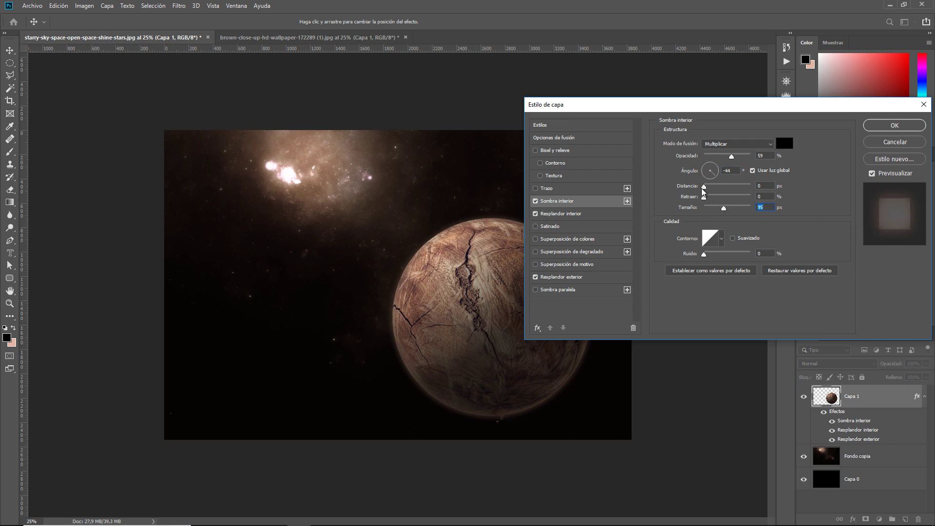
click(685, 189)
mouse_move(682, 189)
mouse_down()
mouse_move(703, 186)
mouse_move(694, 189)
mouse_up()
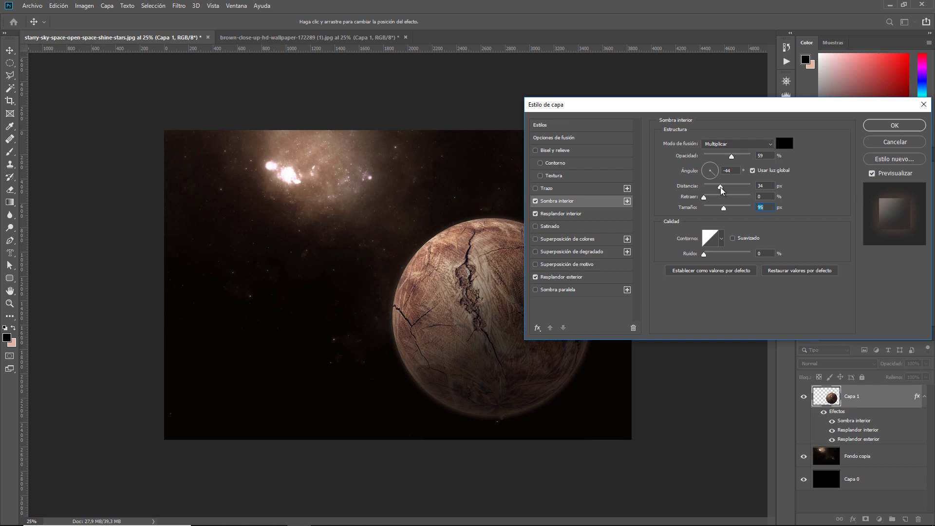
mouse_move(729, 187)
mouse_down()
mouse_move(756, 187)
mouse_move(746, 193)
mouse_up()
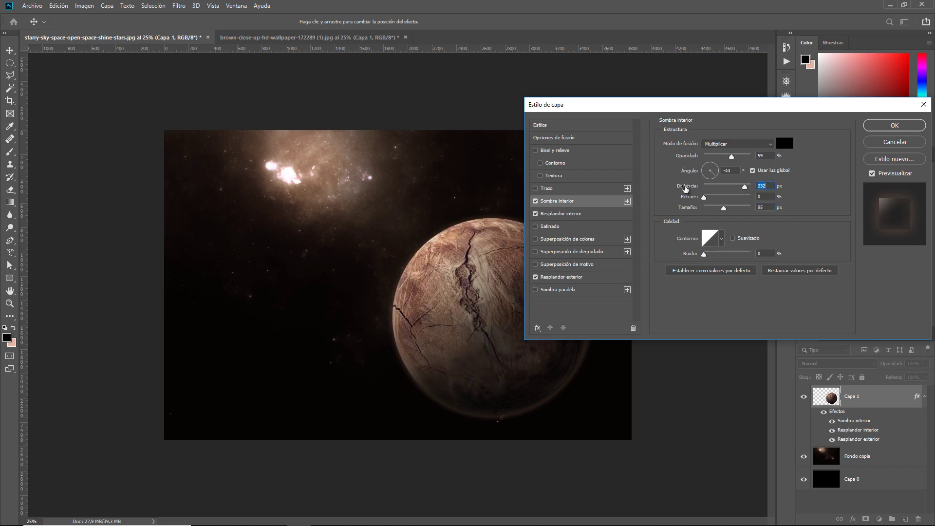
mouse_move(690, 186)
mouse_down()
mouse_move(828, 185)
mouse_move(707, 187)
mouse_move(802, 188)
mouse_up()
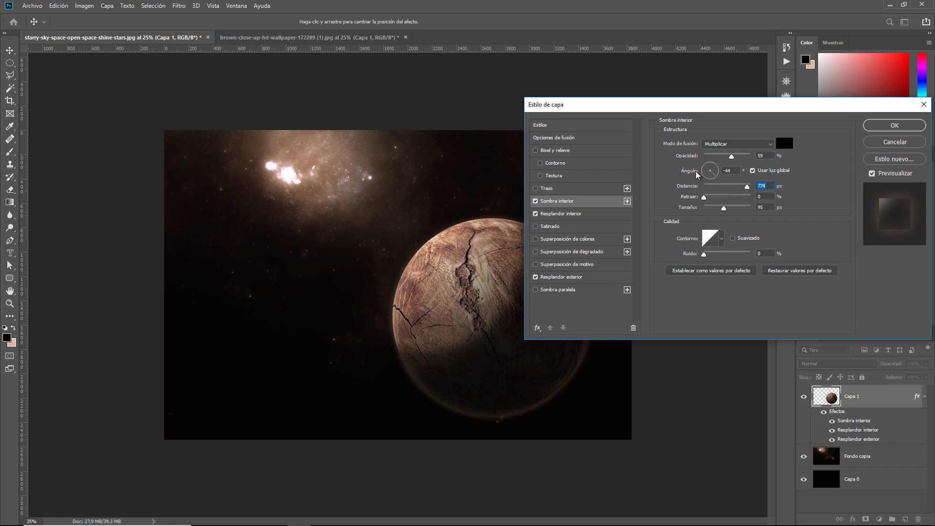
drag(684, 186, 751, 189)
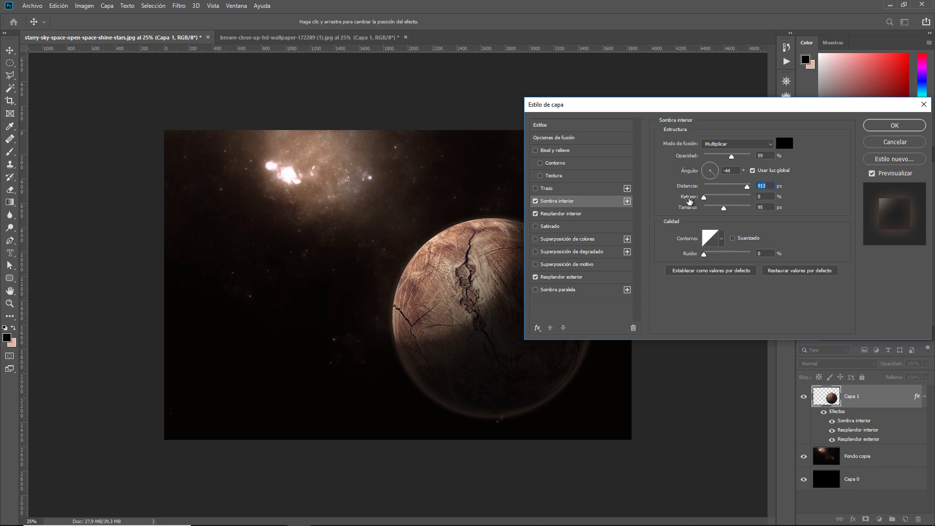
mouse_move(688, 197)
mouse_down()
mouse_move(703, 197)
mouse_move(702, 209)
mouse_move(751, 209)
mouse_move(680, 200)
mouse_move(688, 197)
mouse_up()
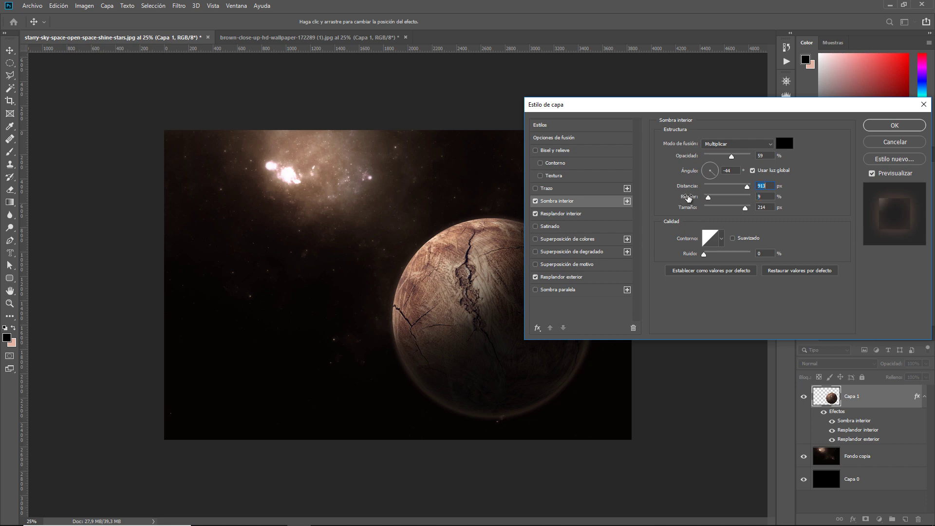
click(894, 126)
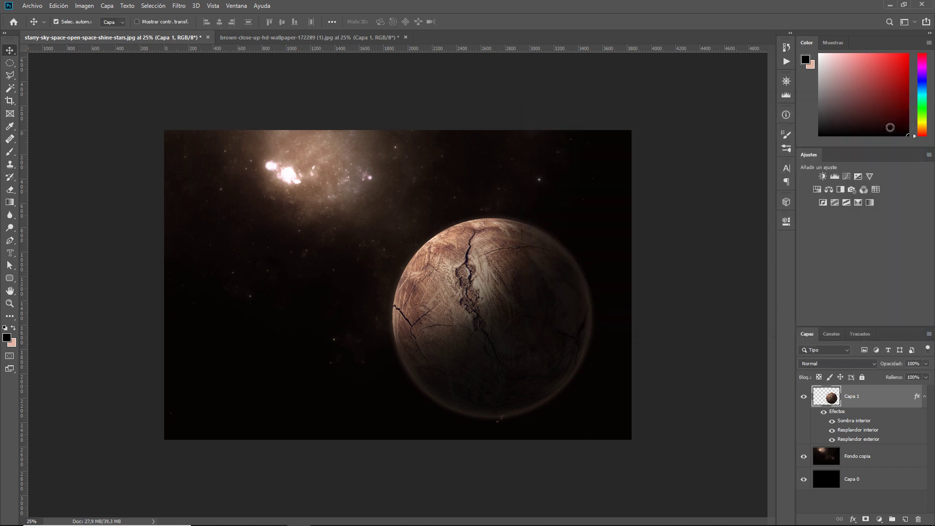
click(824, 413)
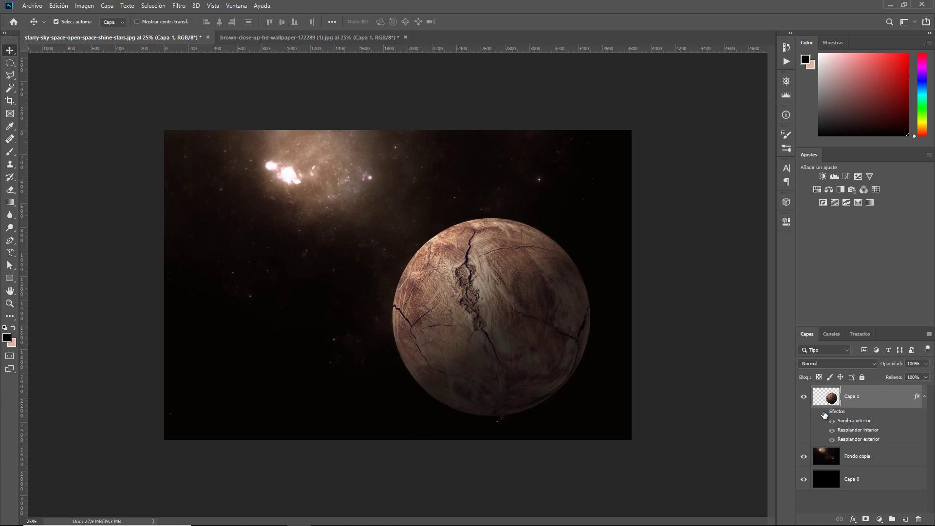
click(824, 413)
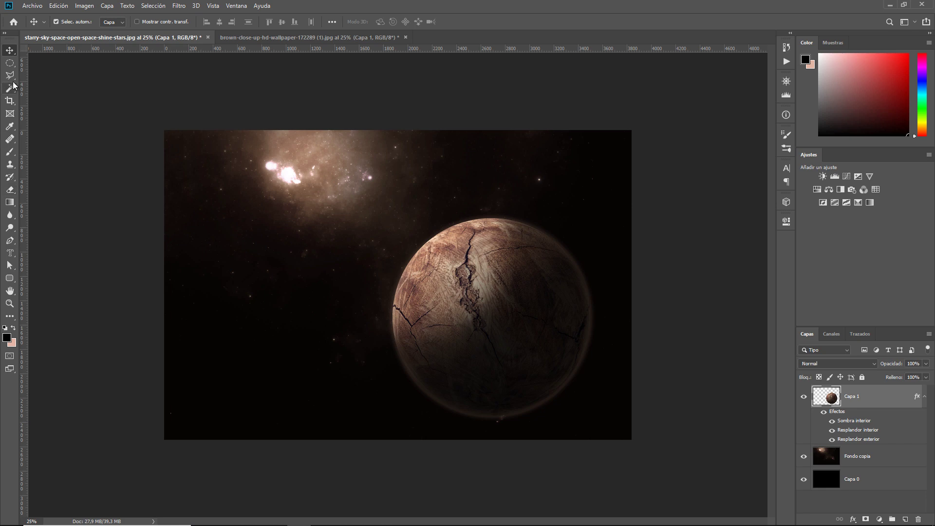
- Add a new empty layer, Capa 2, above the planet
click(10, 153)
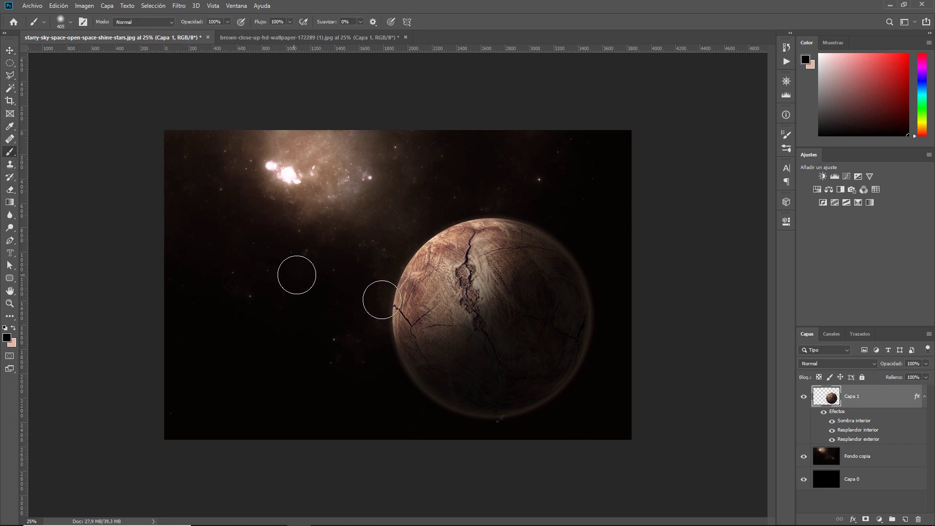
click(902, 519)
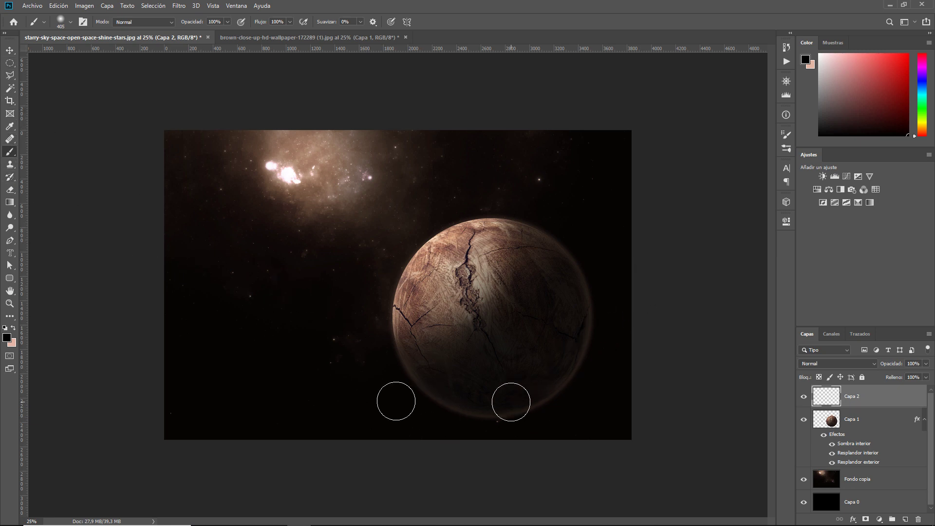
click(9, 76)
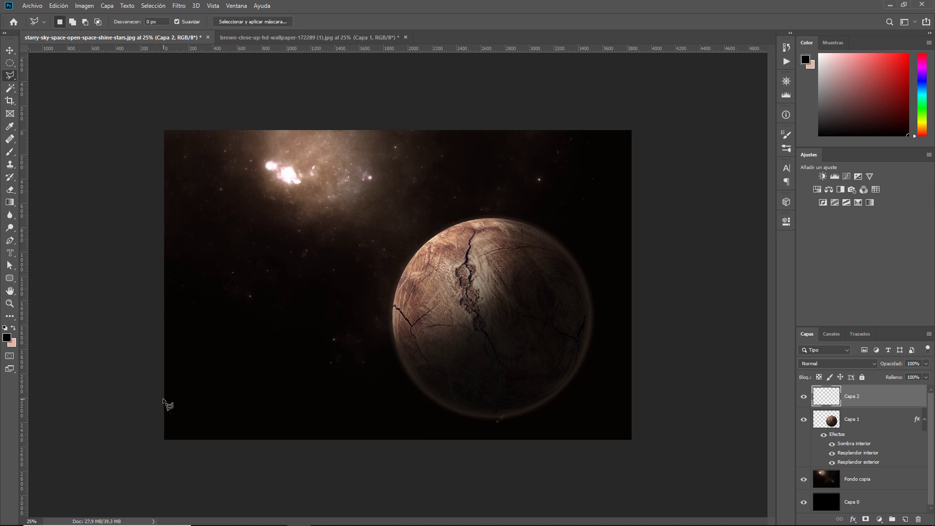
- Select the lower-right area along a slanted edge across the planet and fill it black
click(164, 399)
click(268, 395)
click(355, 387)
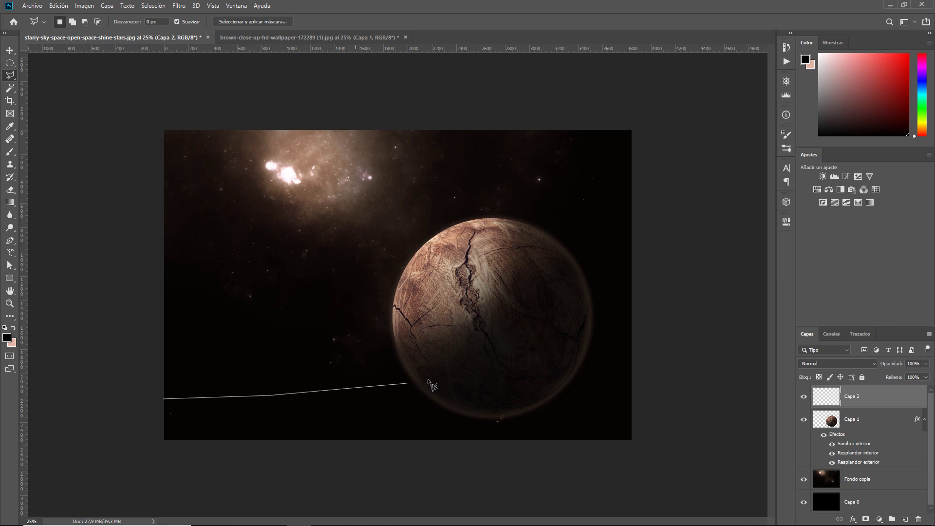
click(445, 369)
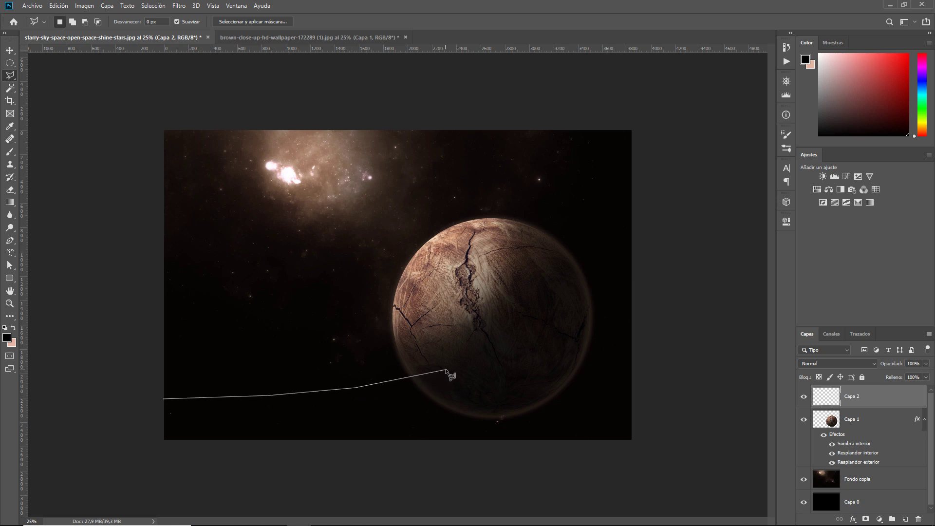
click(506, 332)
click(556, 296)
click(624, 232)
click(654, 225)
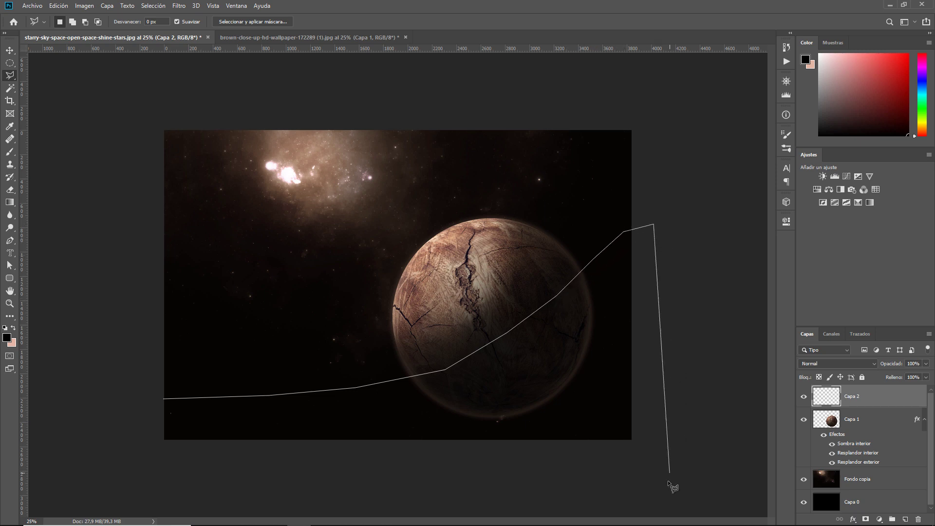
click(668, 481)
click(106, 486)
double_click(108, 415)
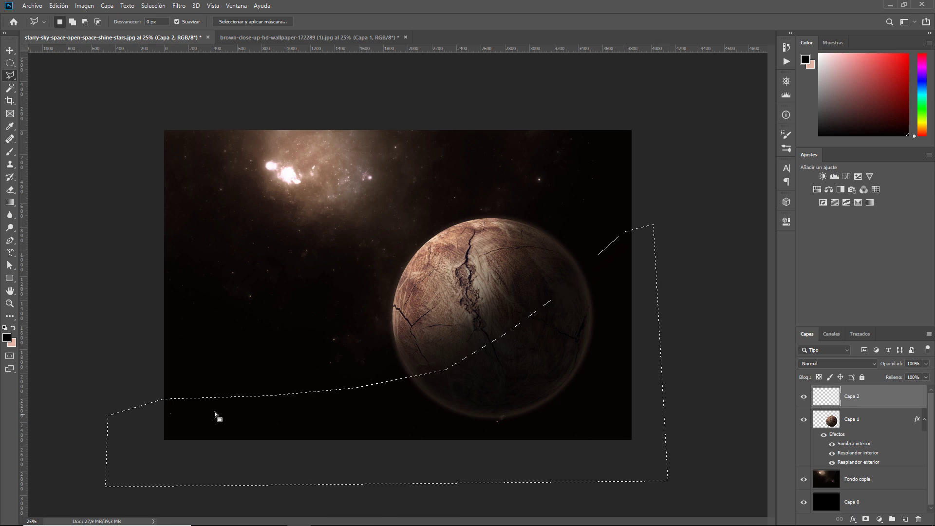
key(alt+BackSpace)
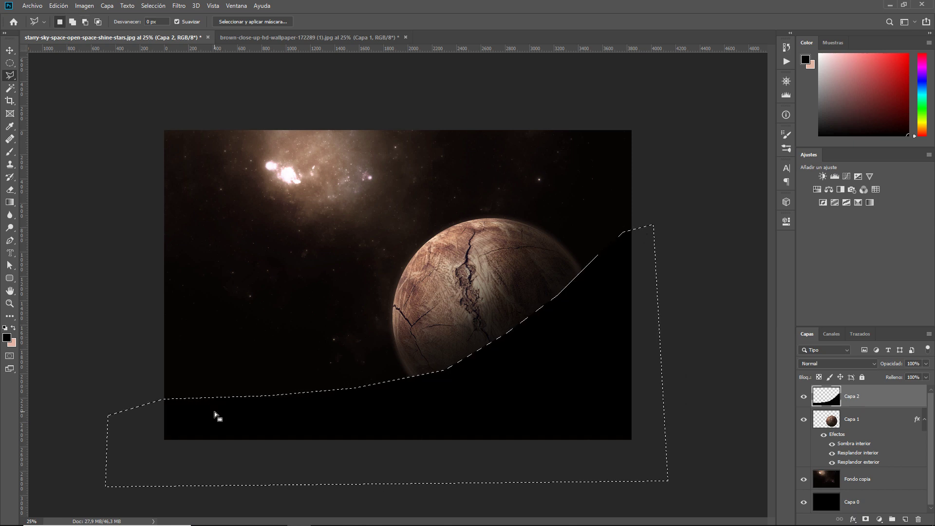
key(ctrl+d)
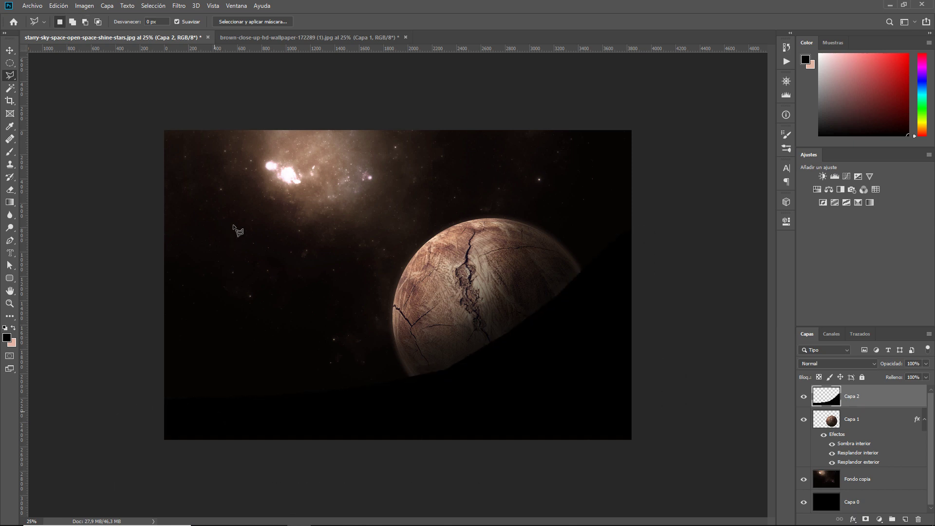
- Apply a 200-pixel Gaussian Blur to the black shape on Capa 2
click(179, 6)
mouse_move(193, 116)
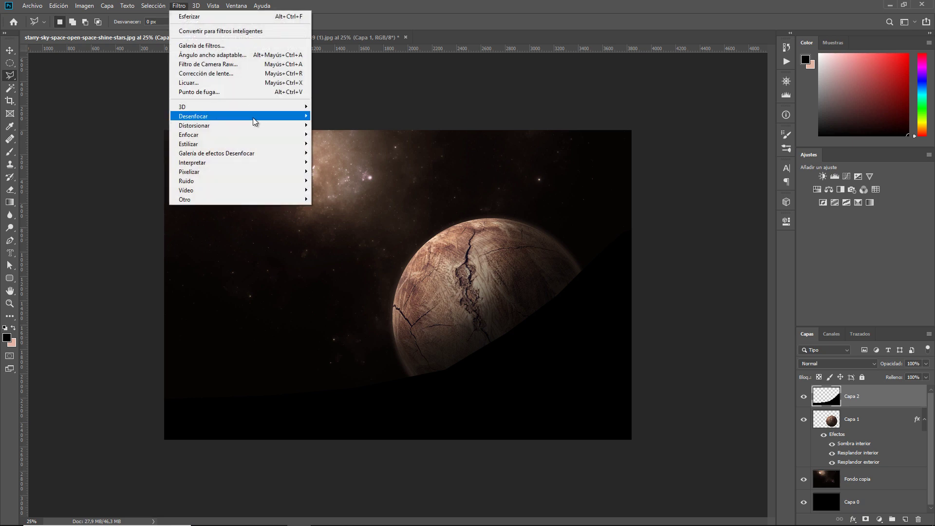
click(350, 180)
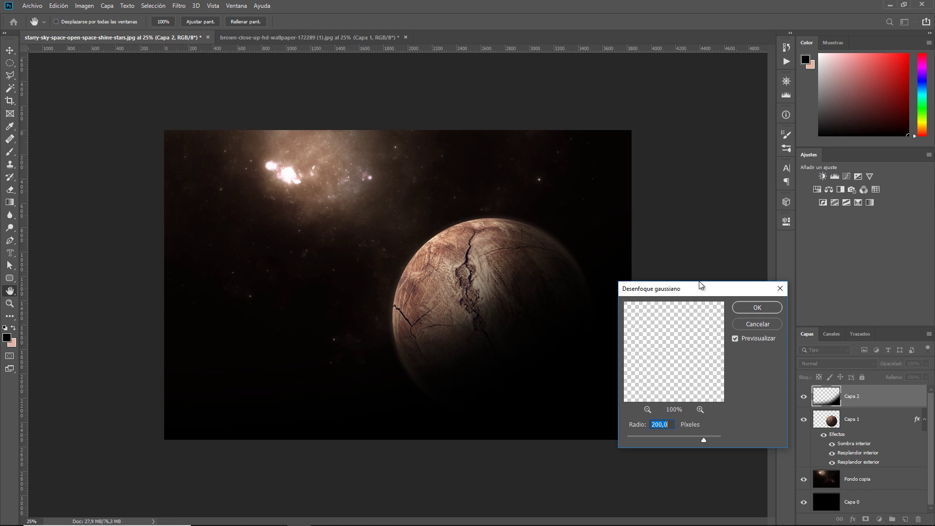
drag(701, 285, 709, 275)
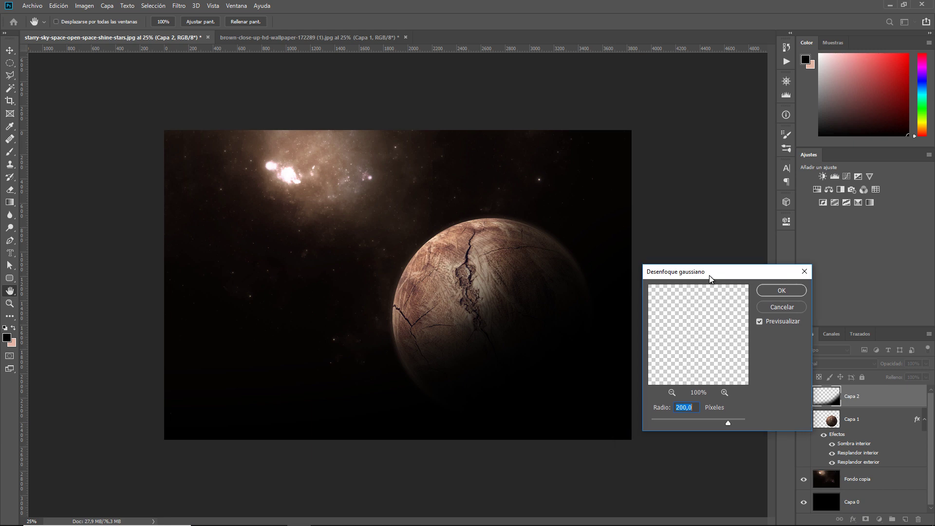
click(781, 291)
key(l)
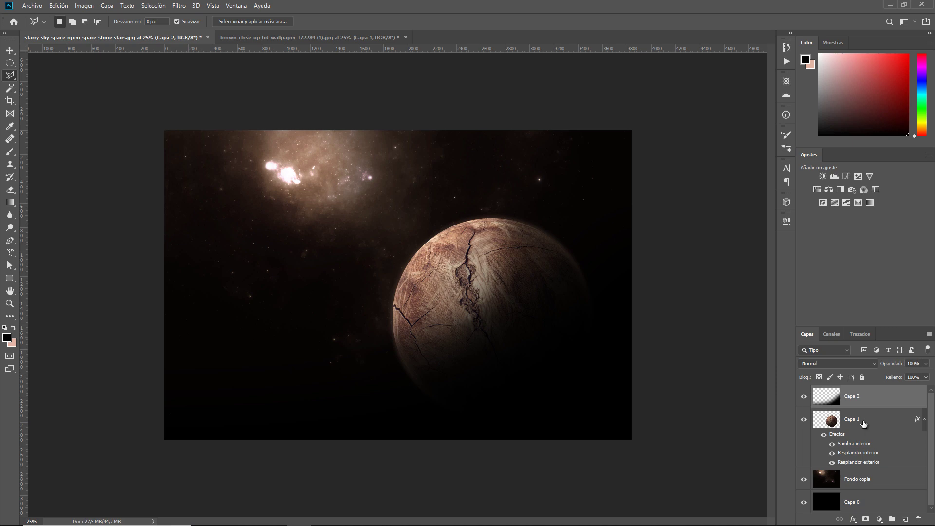
- Add a new layer, Capa 3, above Fondo copia beneath the planet
click(883, 485)
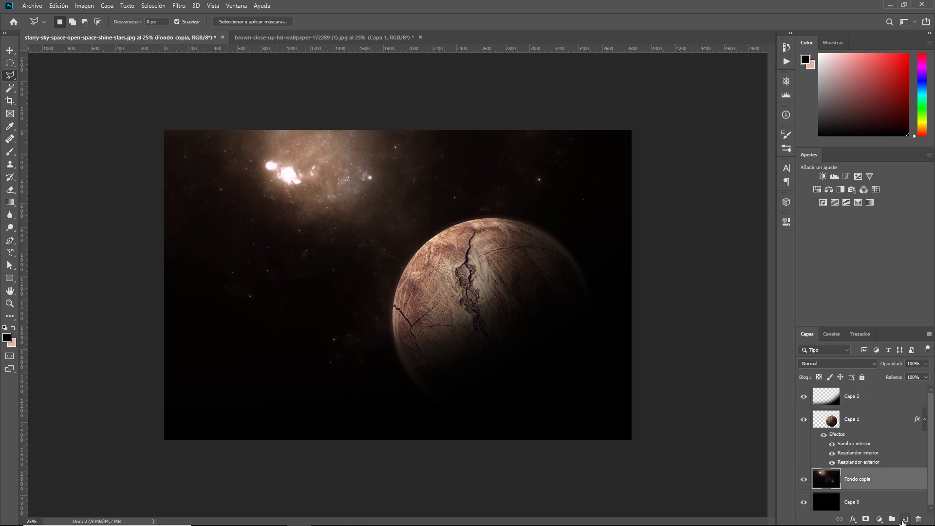
click(904, 519)
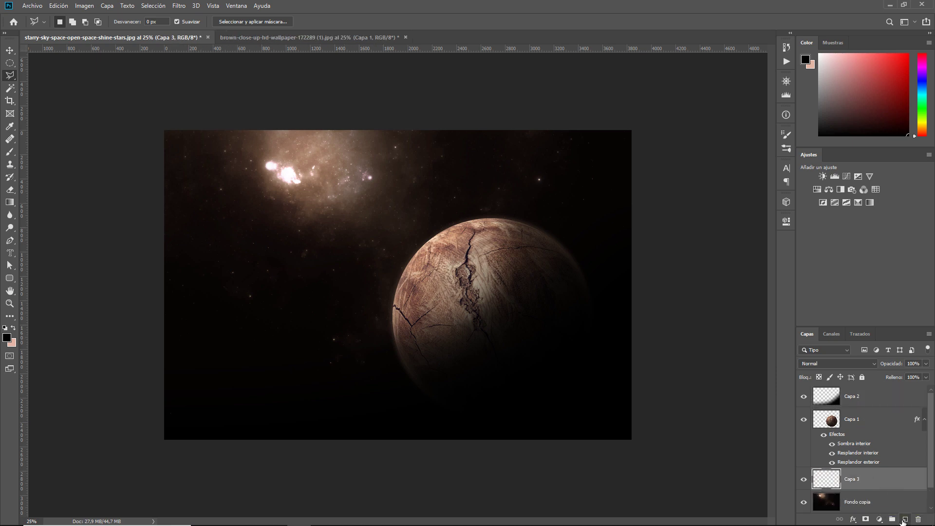
click(10, 152)
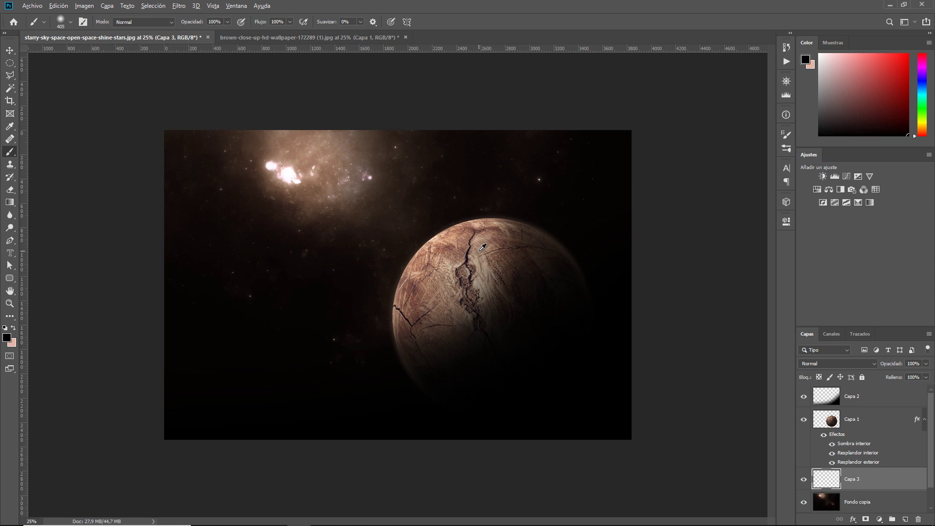
- Sample a planet colour and paint a large soft brown glow at its upper-left edge
alt+click(482, 248)
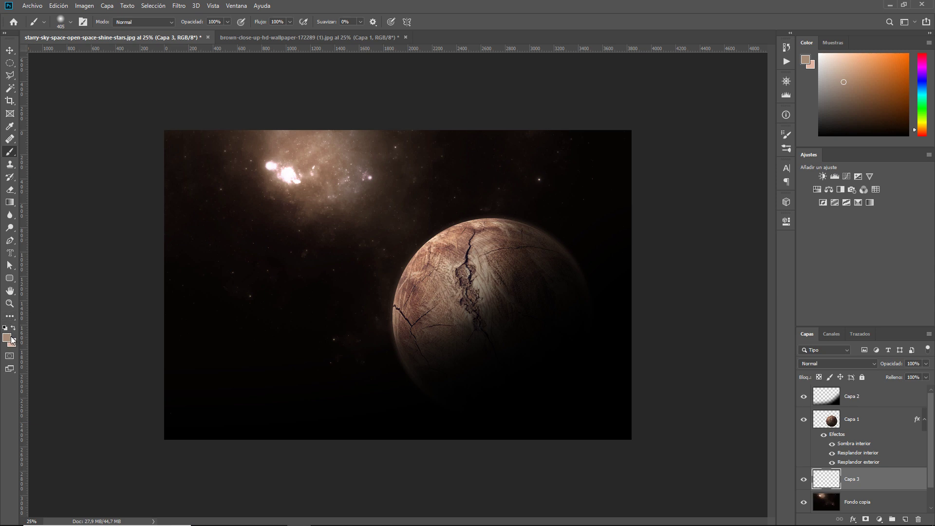
alt+click(440, 235)
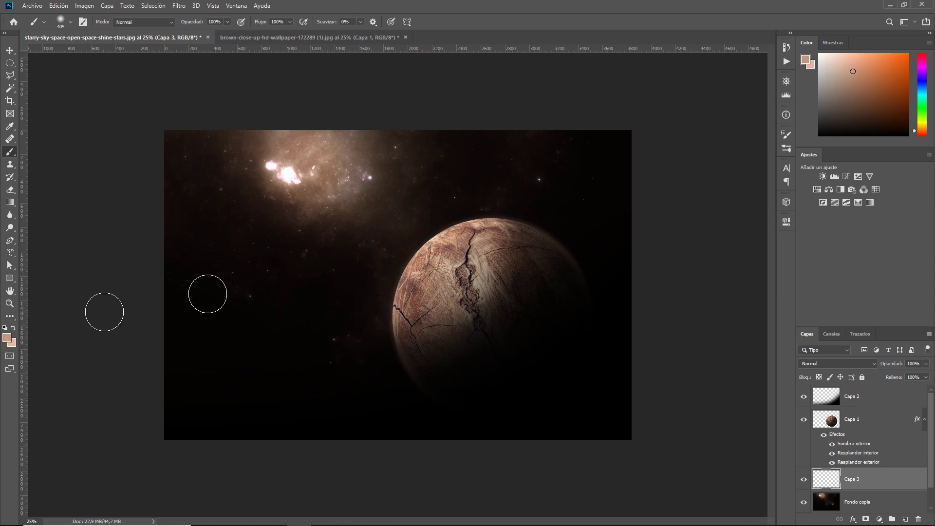
drag(436, 257, 431, 241)
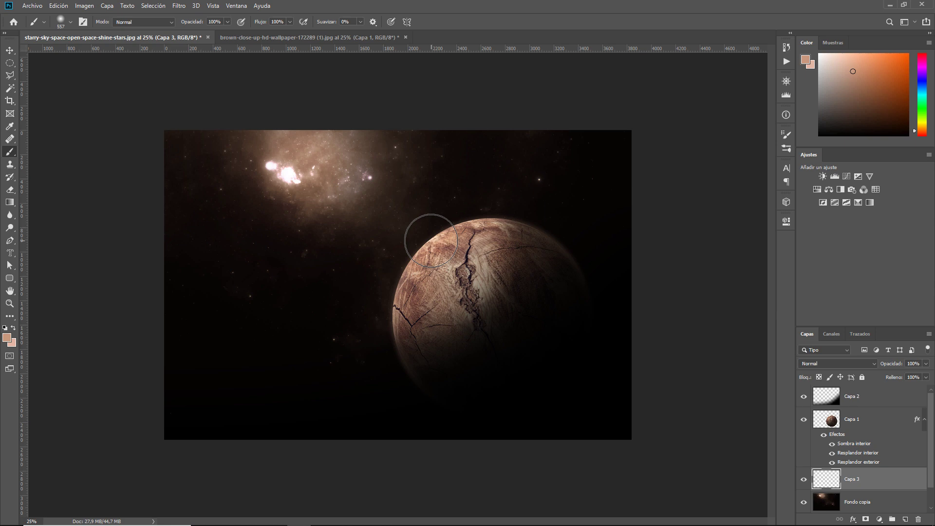
click(431, 241)
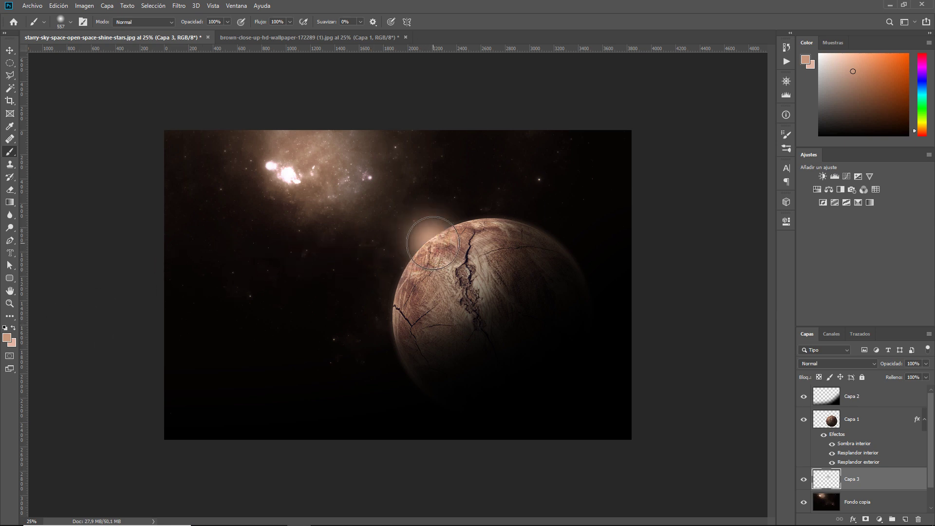
- Switch to a lighter peach foreground and paint a glow at the planet's upper-left edge
click(6, 339)
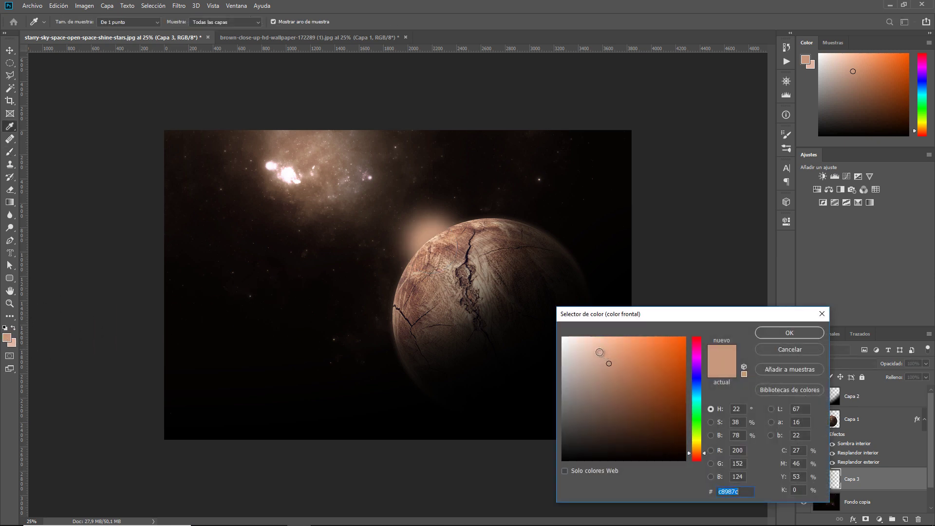
click(600, 352)
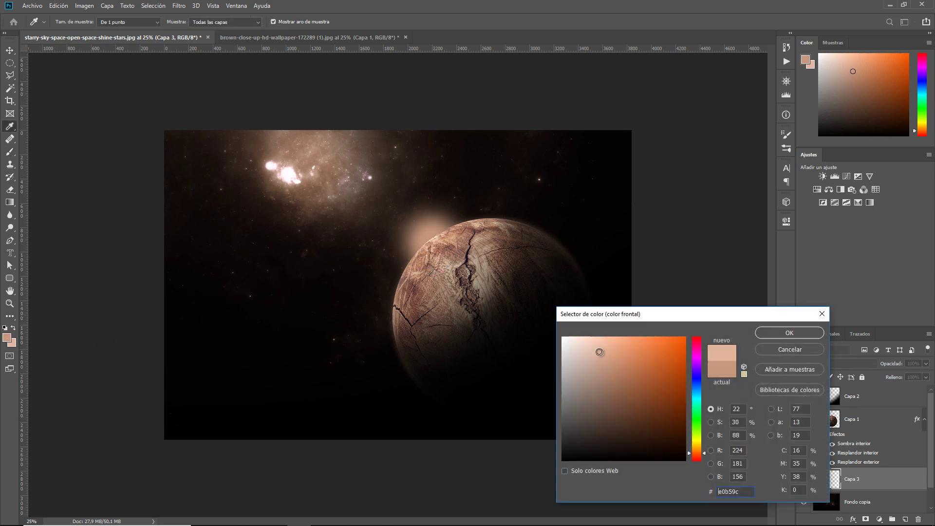
click(788, 333)
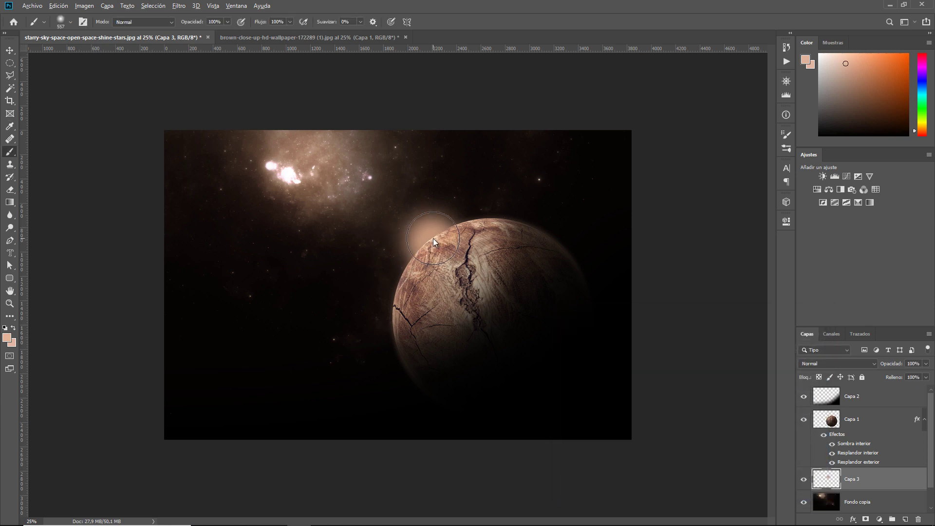
drag(433, 238, 420, 239)
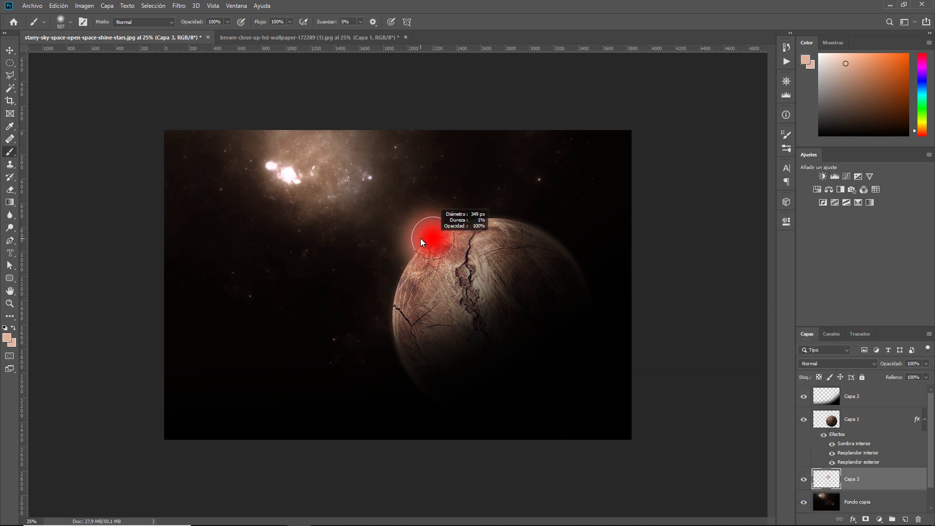
click(425, 237)
- Adjust the brush size and softness and repaint a brighter soft peach glow there
key(alt)
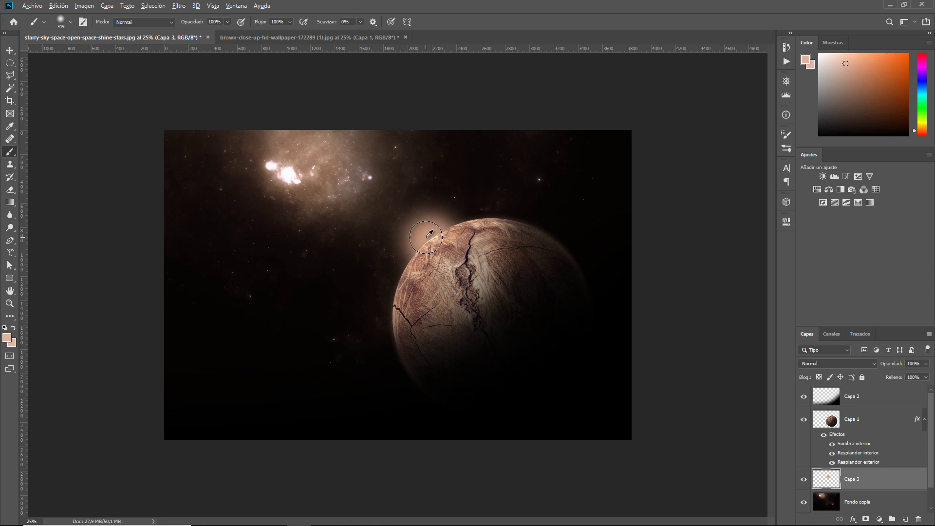
mouse_move(426, 237)
mouse_down()
mouse_move(440, 238)
mouse_move(413, 239)
mouse_up()
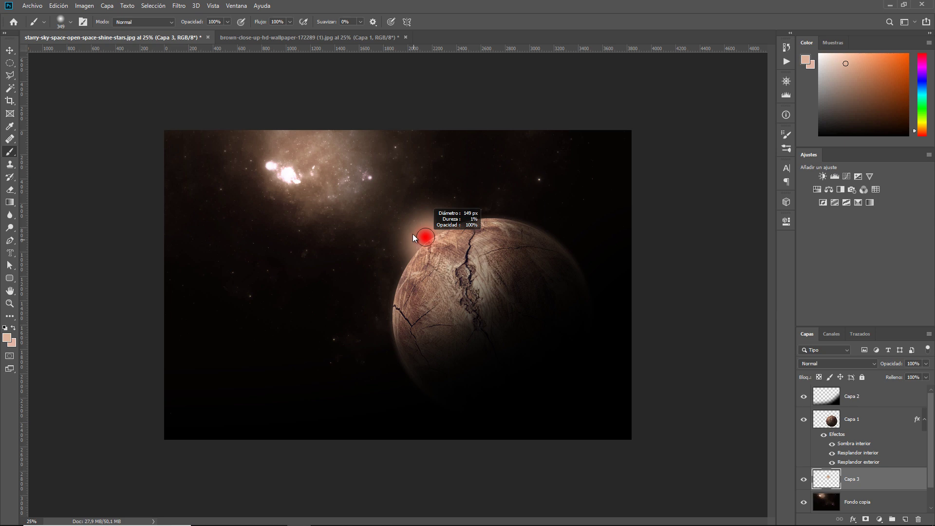
drag(413, 230, 412, 244)
drag(410, 289, 408, 318)
drag(414, 256, 418, 235)
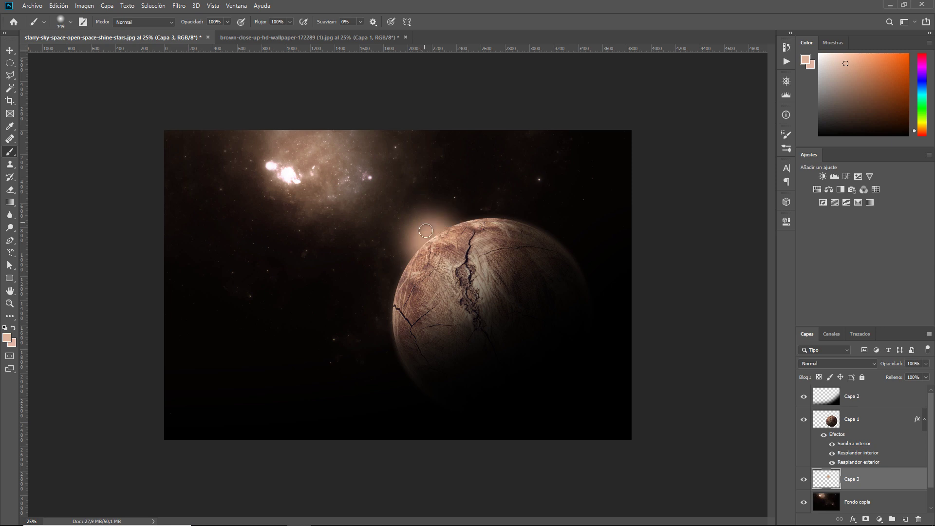
drag(427, 240, 426, 239)
click(427, 239)
click(426, 240)
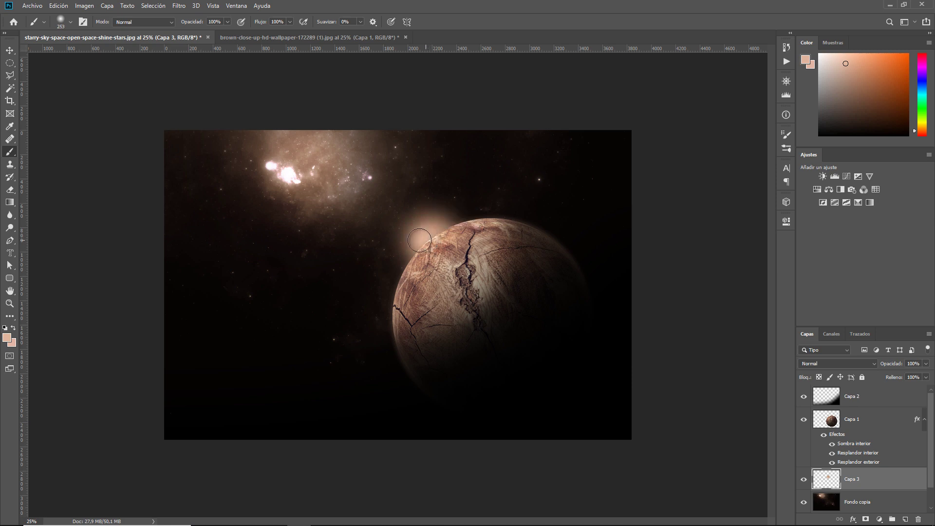
- Repaint the glow in an even lighter peach and set Capa 3 to Aclarar blending
click(7, 337)
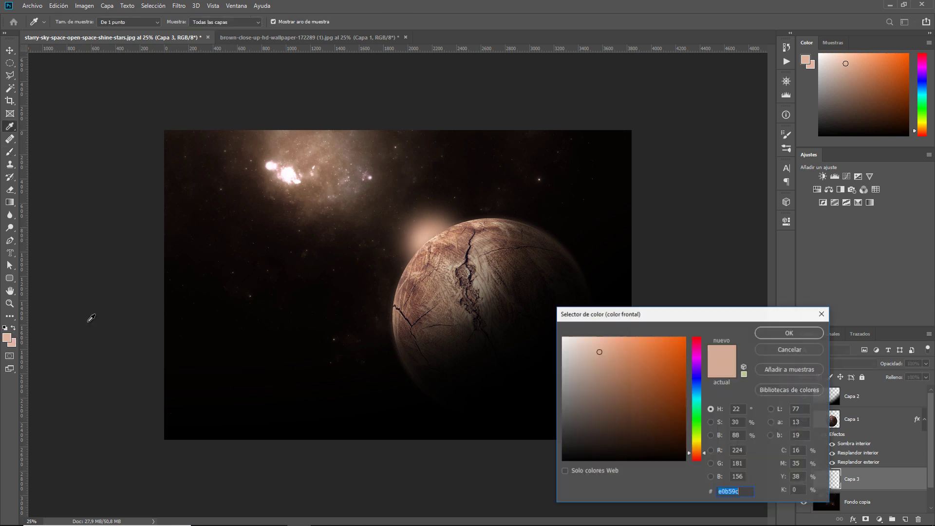
click(594, 341)
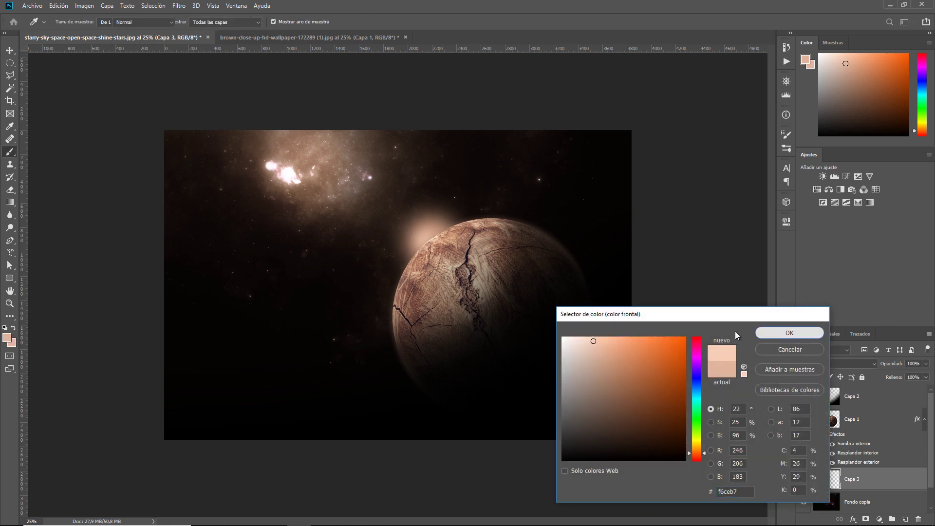
click(799, 332)
drag(422, 246, 422, 246)
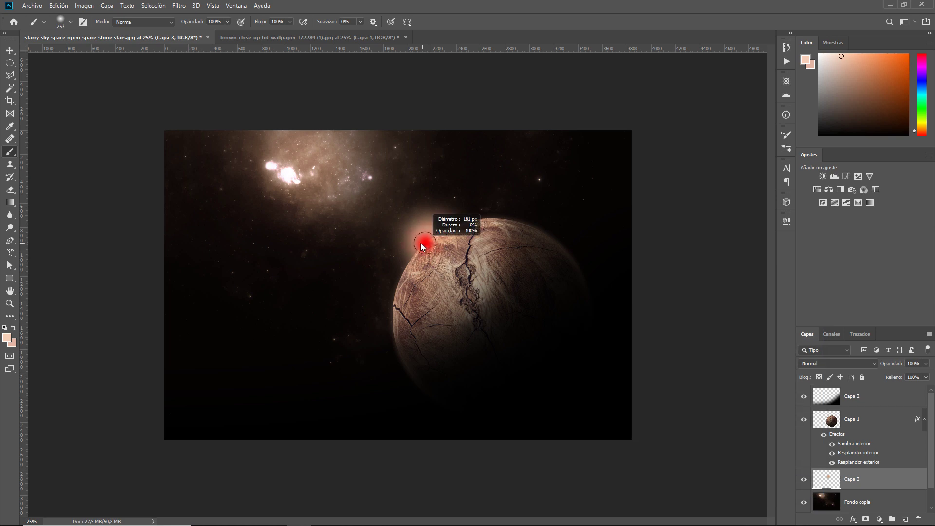
click(424, 242)
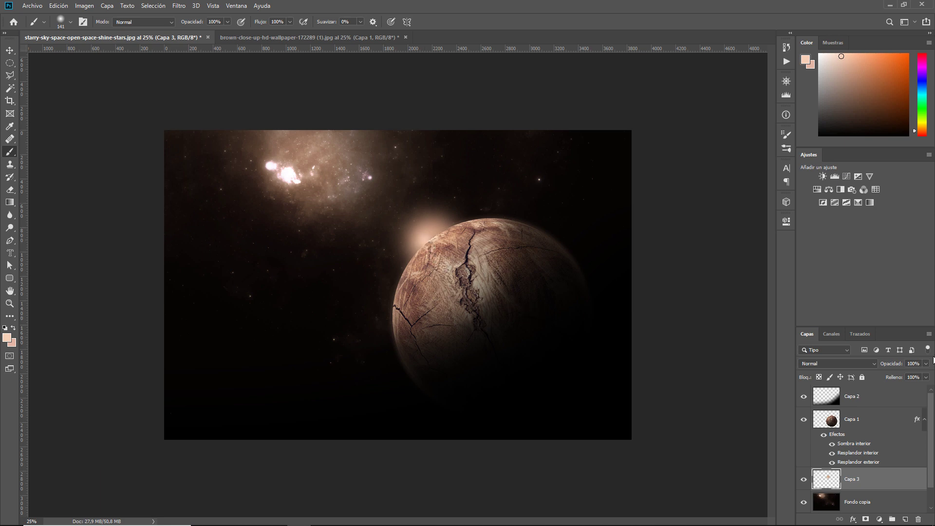
click(840, 365)
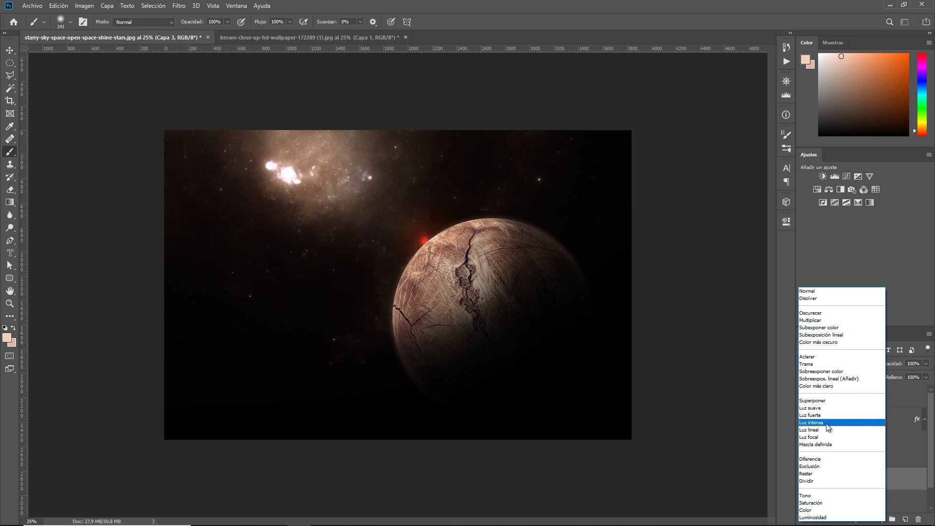
click(823, 360)
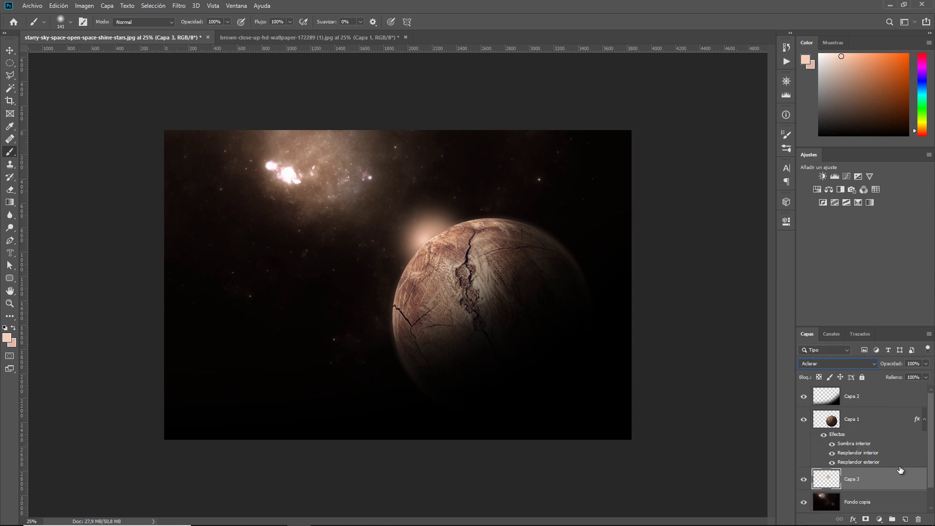
- Add Capa 4 above Capa 1 and paint a 301 px peach glow over the planet
click(871, 422)
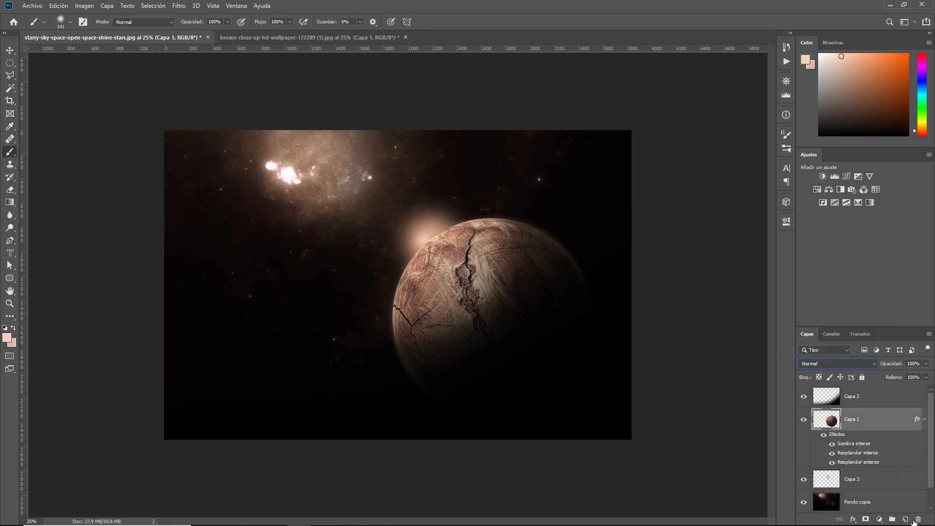
click(905, 520)
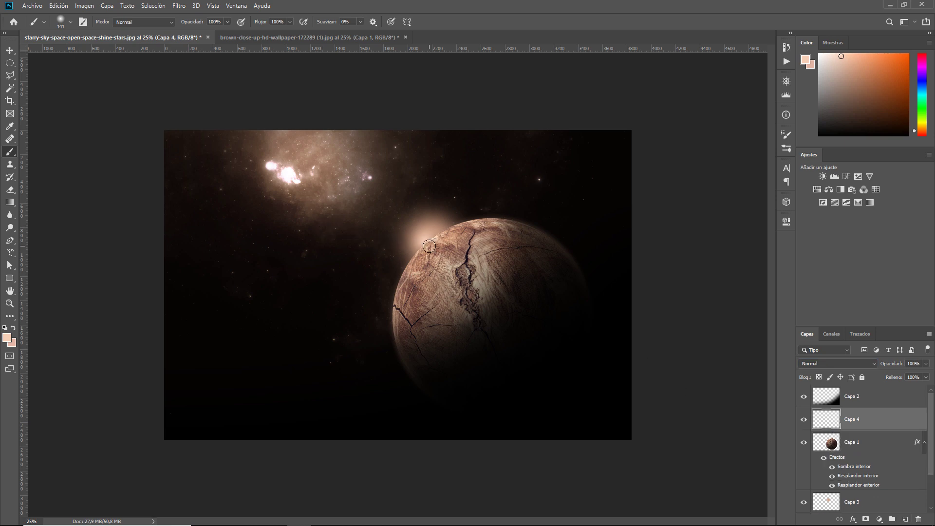
mouse_move(429, 246)
mouse_down()
mouse_move(426, 228)
mouse_move(417, 244)
mouse_move(428, 226)
mouse_move(417, 244)
mouse_move(430, 247)
mouse_up()
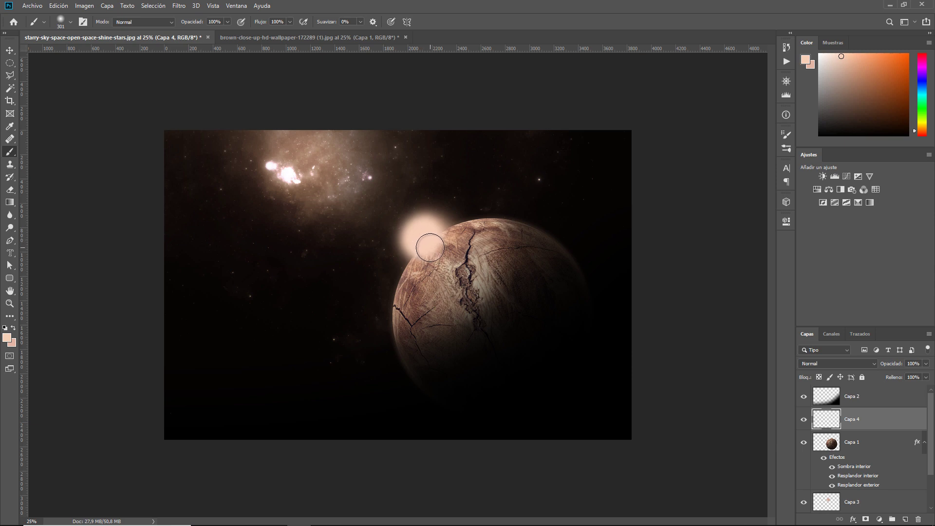
click(430, 247)
- Clip Capa 4 to the planet layer and set its blend mode to Luz fuerte
alt+click(833, 427)
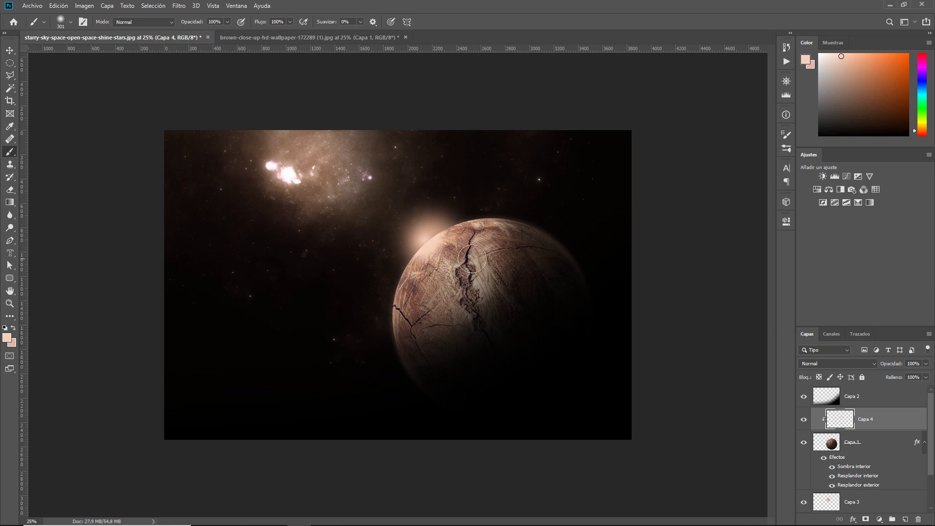
click(853, 363)
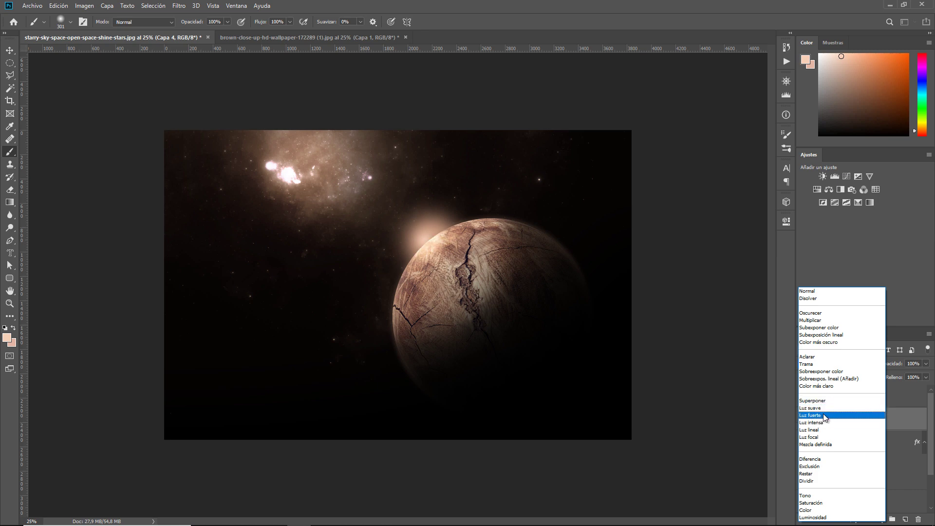
click(824, 416)
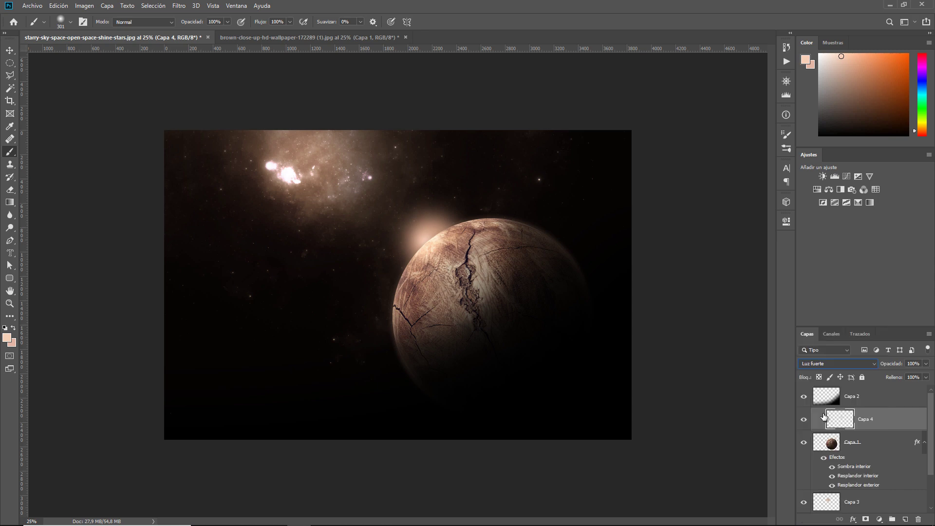
- Split Capa 4's Underlying Layer blend range so it only shows over brighter areas
double_click(915, 423)
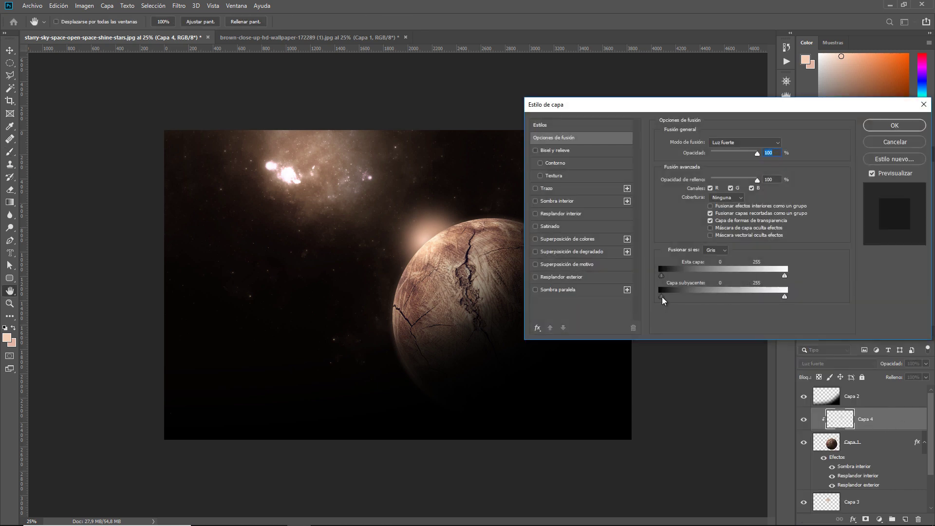
key(alt)
drag(662, 297, 662, 297)
drag(743, 290, 750, 286)
click(879, 128)
- Lower Capa 3's opacity to 85% and Capa 4's to 82%
click(803, 422)
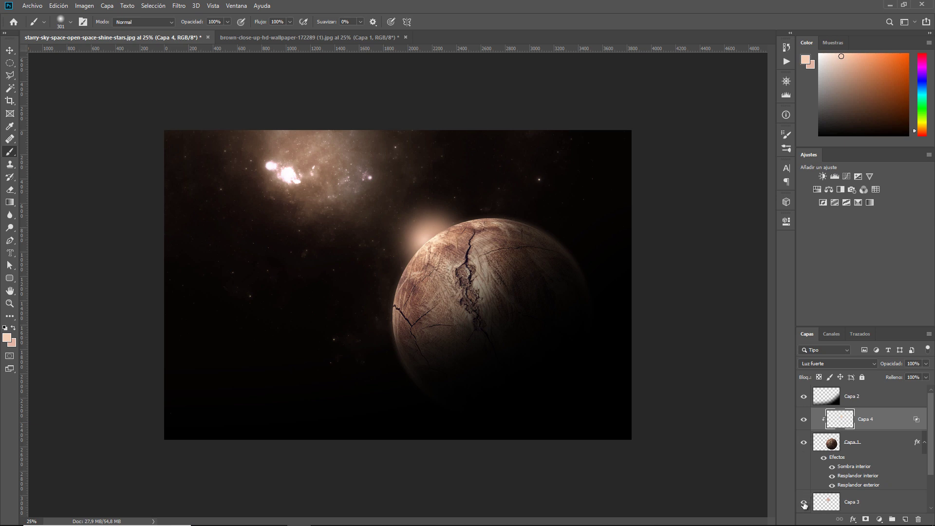
click(804, 504)
click(804, 504)
click(877, 507)
drag(891, 369, 889, 369)
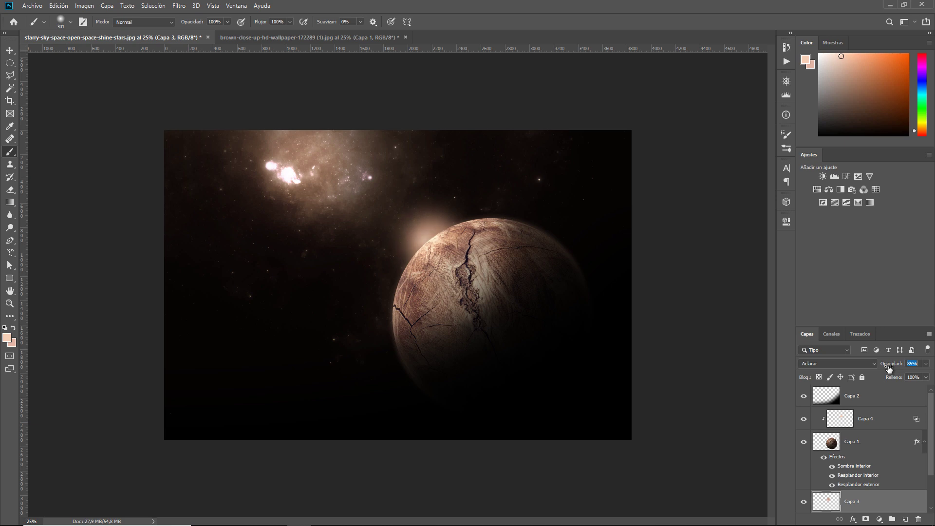
click(883, 428)
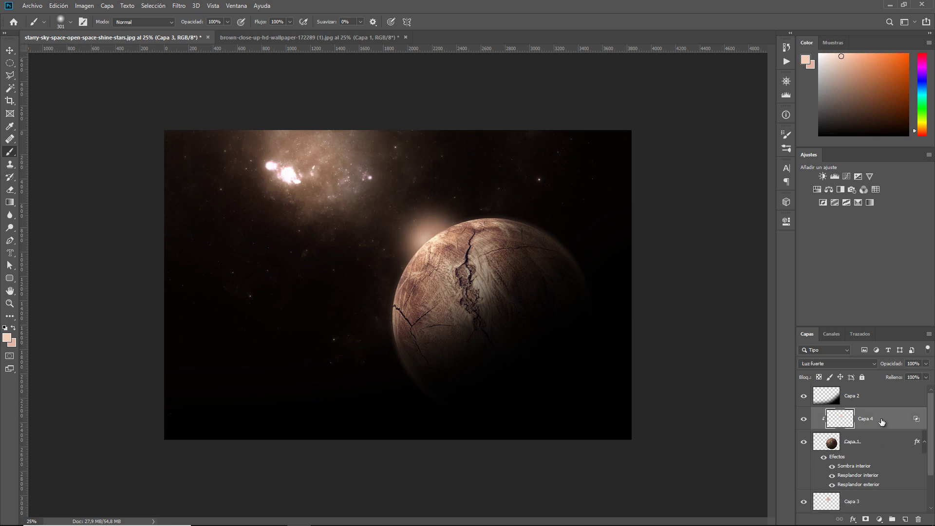
drag(891, 368, 888, 368)
click(10, 303)
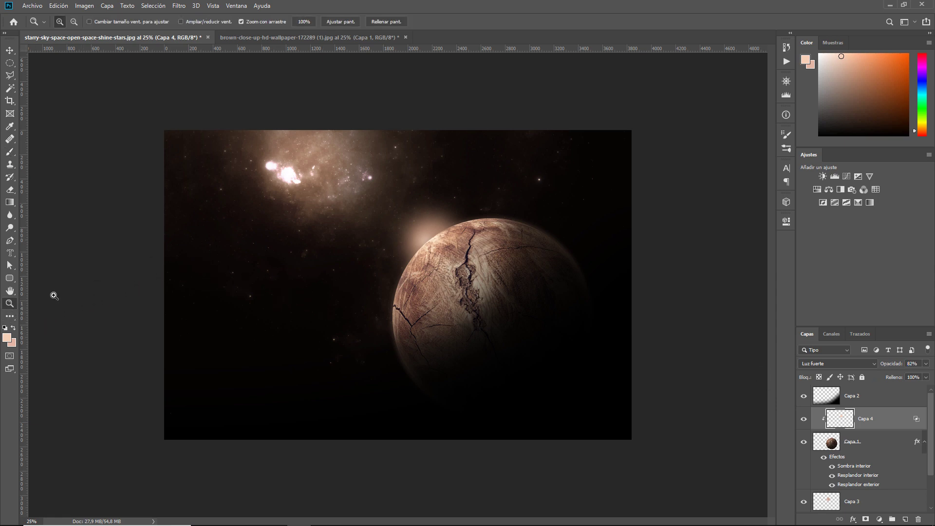
- Zoom out to 16.67% and select the planet layers from Capa 3 up to Capa 2
alt+click(585, 278)
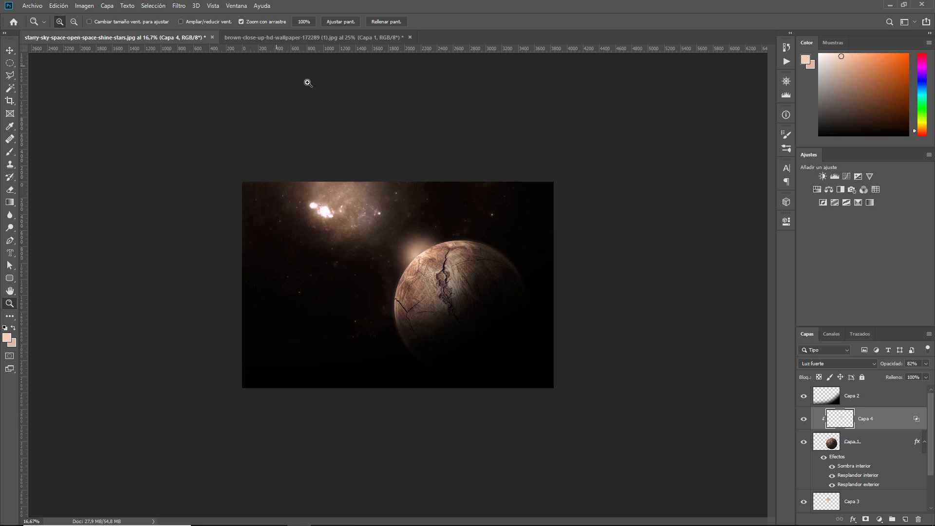
scroll(890, 438, down, 1)
scroll(889, 443, down, 1)
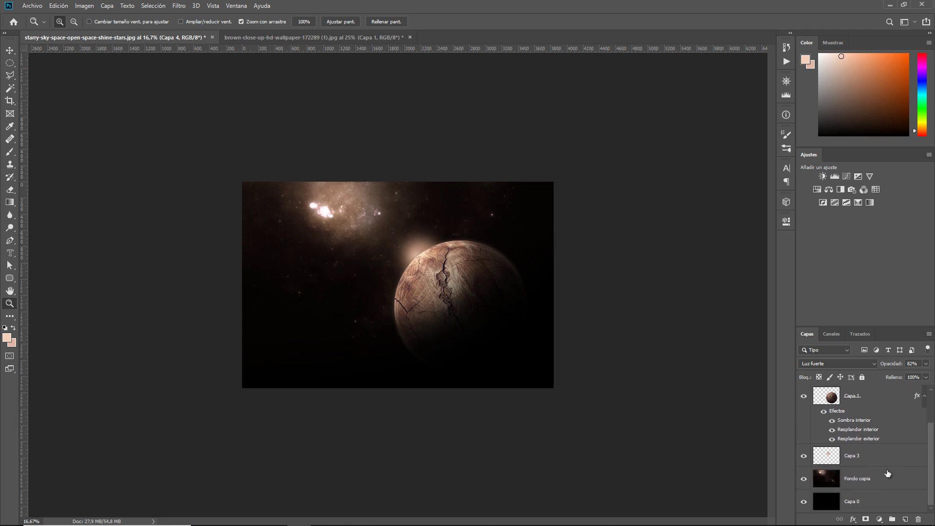
click(883, 459)
scroll(879, 429, up, 2)
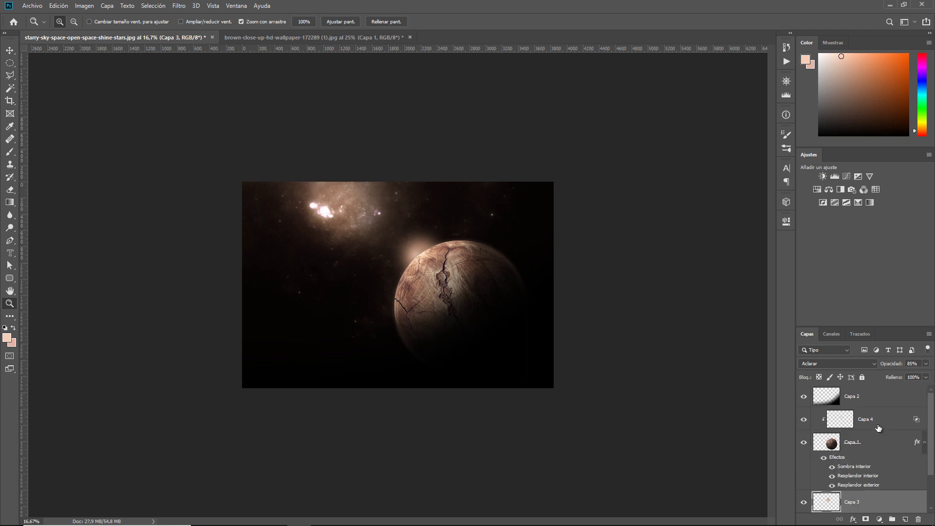
shift+click(870, 399)
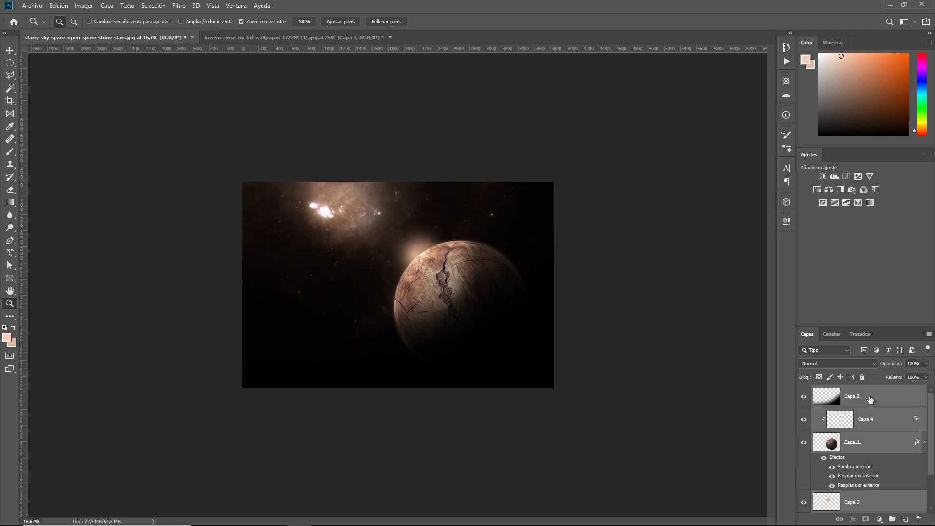
- Group the selected layers as Grupo 1, hide it, and show the wood-texture document
key(ctrl+g)
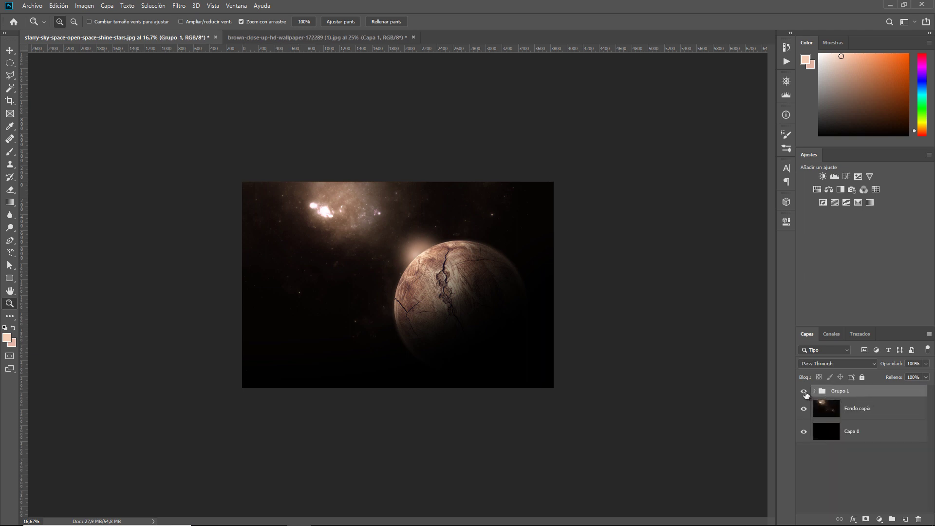
click(804, 391)
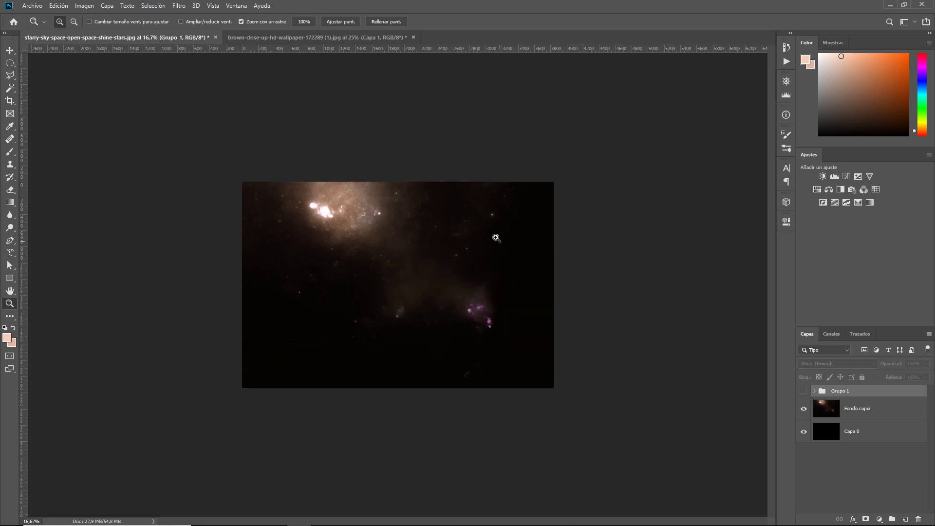
click(267, 38)
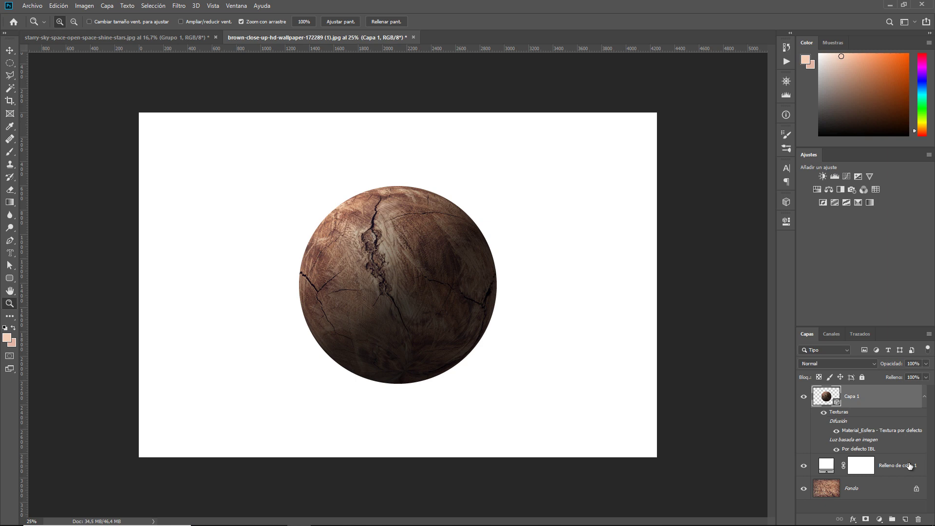
- Delete the sphere and Relleno de color 1 layers, leaving only Fondo
shift+click(909, 465)
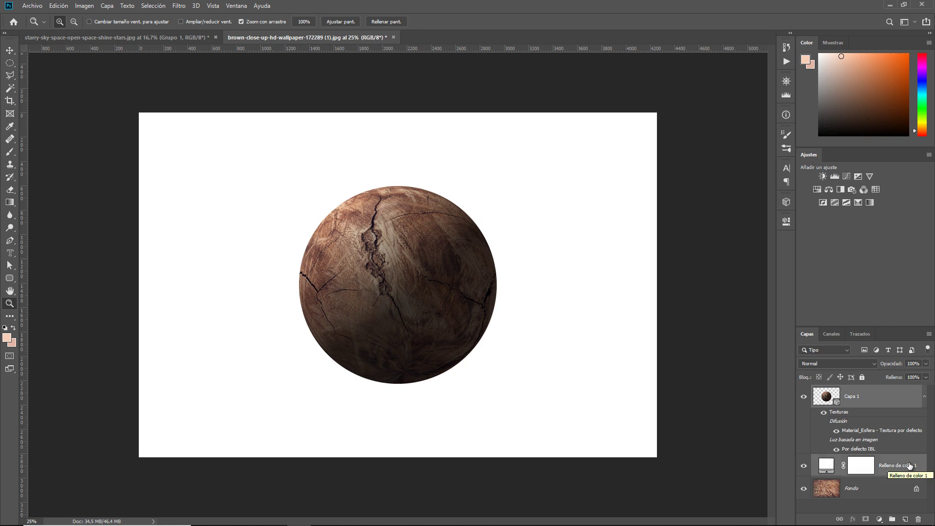
key(Delete)
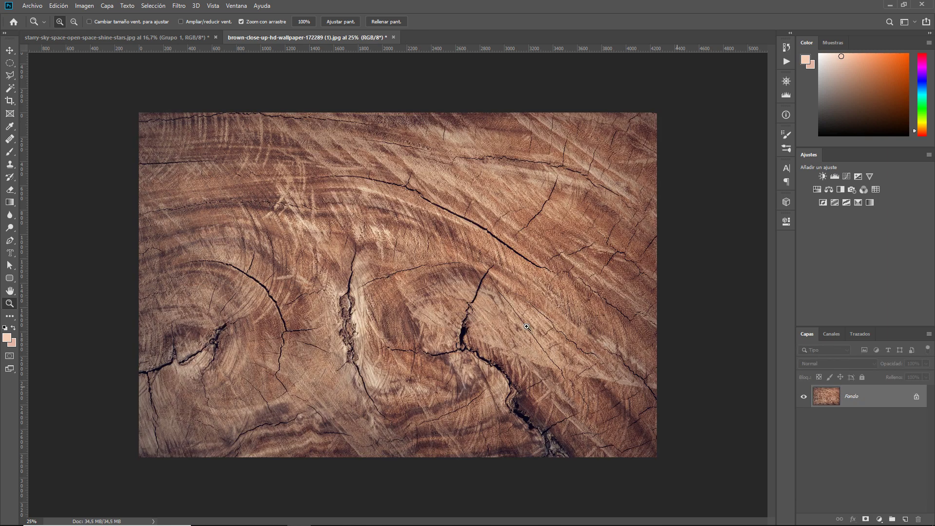
click(10, 62)
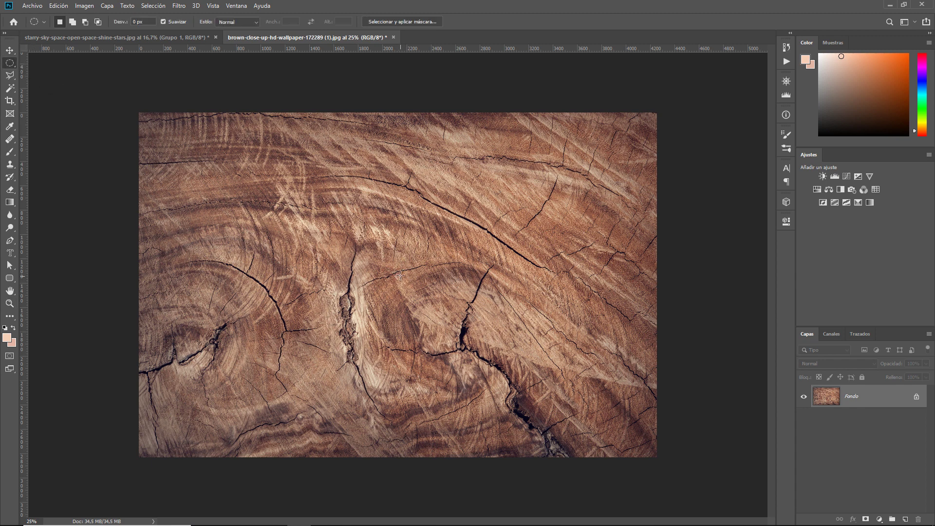
- Draw a circular selection about 2640 px across over the middle of the wood
key(alt)
drag(404, 280, 562, 427)
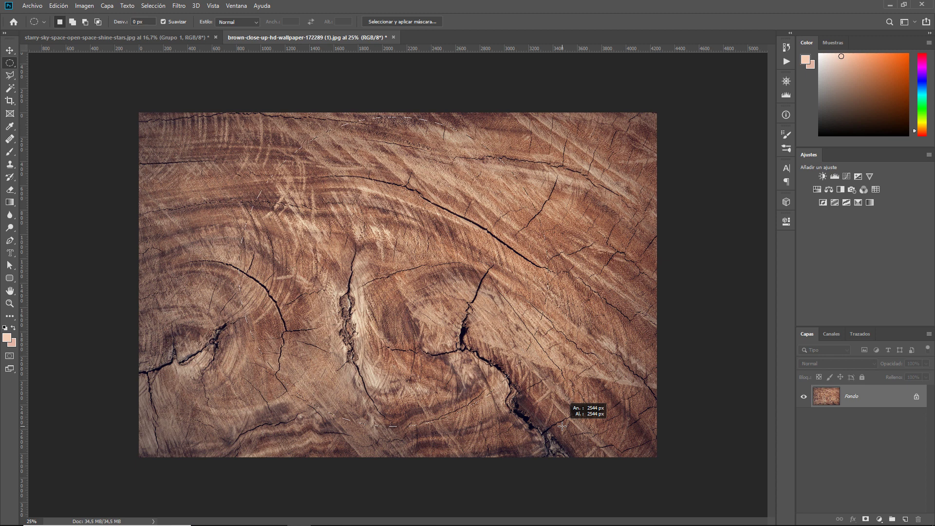
key(space)
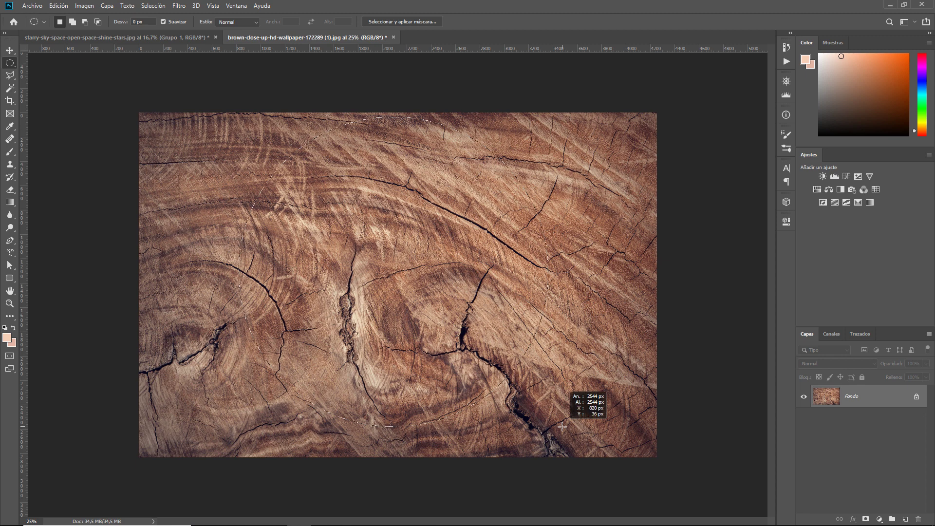
drag(562, 426, 562, 438)
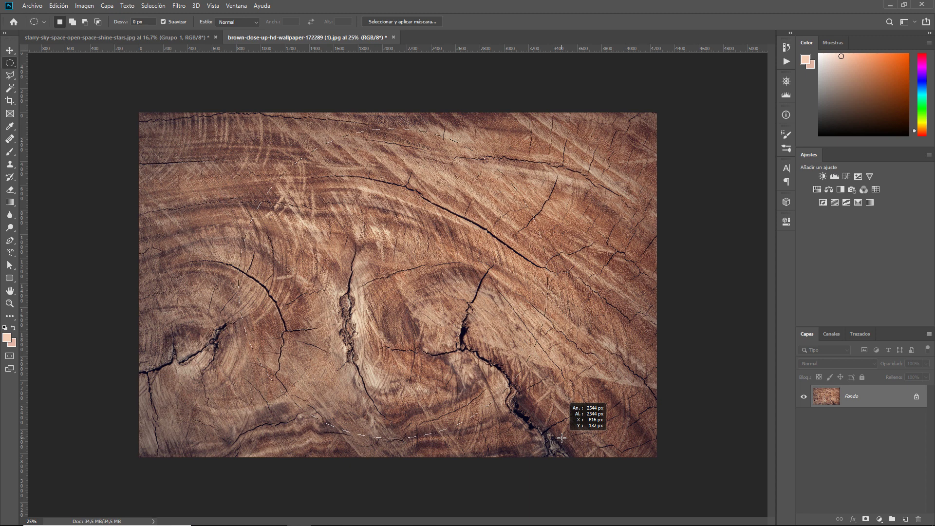
drag(562, 438, 564, 448)
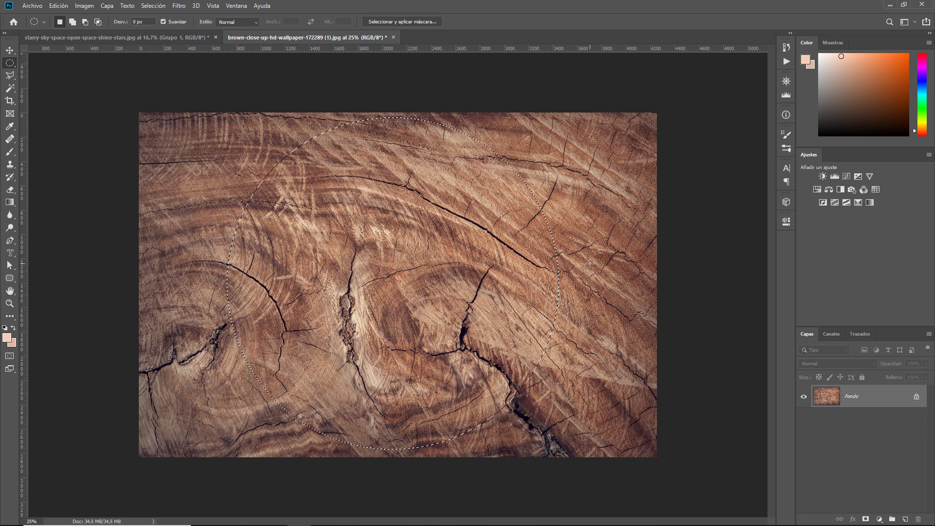
- Apply Spherize at 100% to the wood circle
click(179, 6)
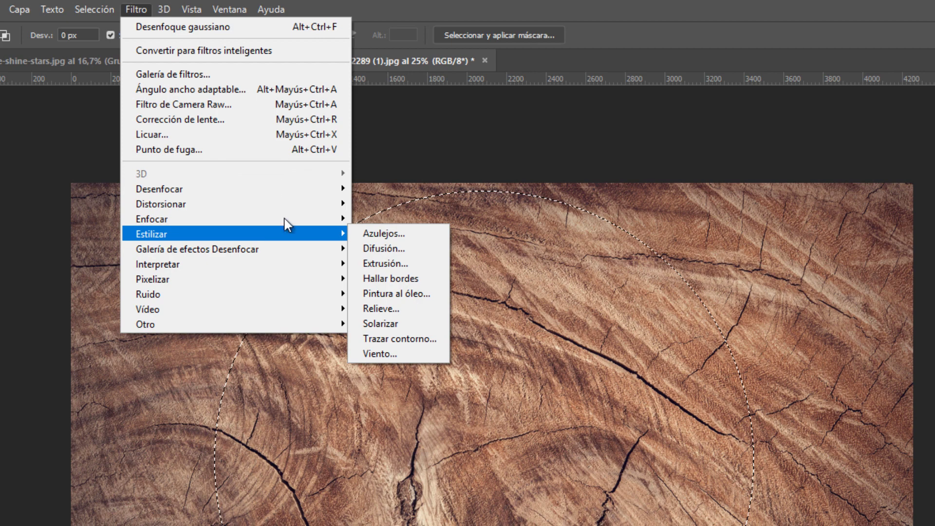
mouse_move(103, 266)
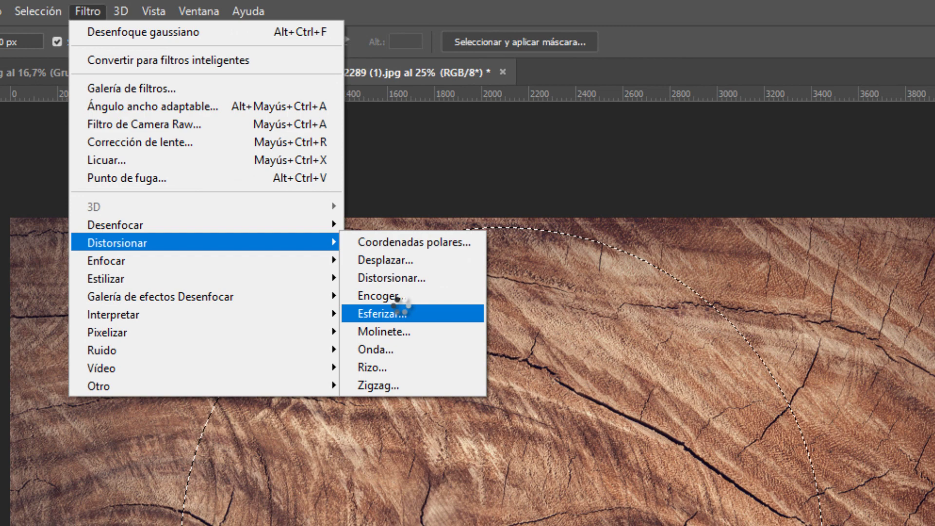
click(411, 344)
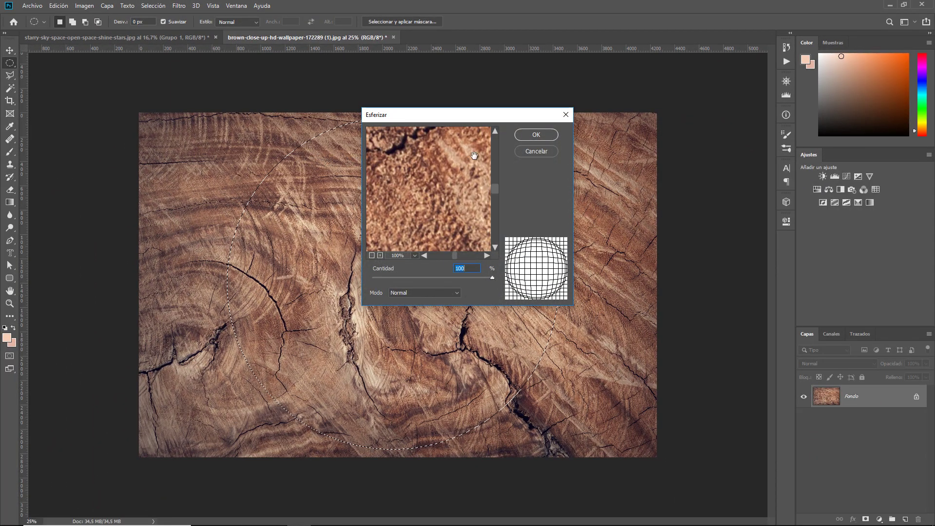
click(526, 133)
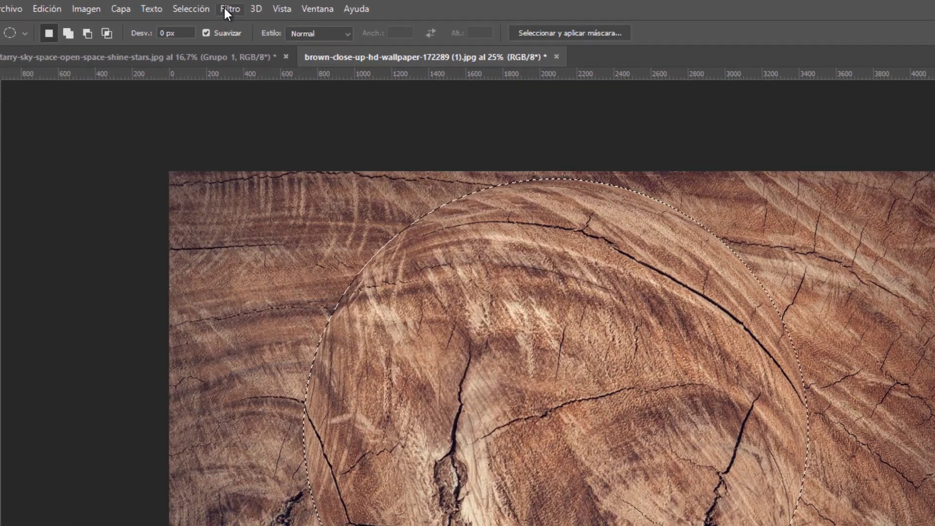
- Reapply Spherize for a stronger bulge and copy the ball to a new layer, Capa 1
click(227, 10)
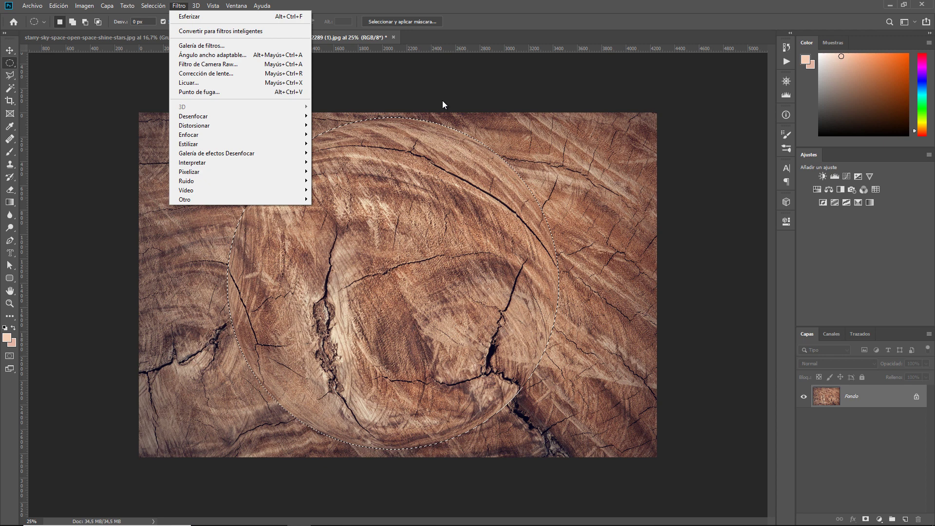
key(Escape)
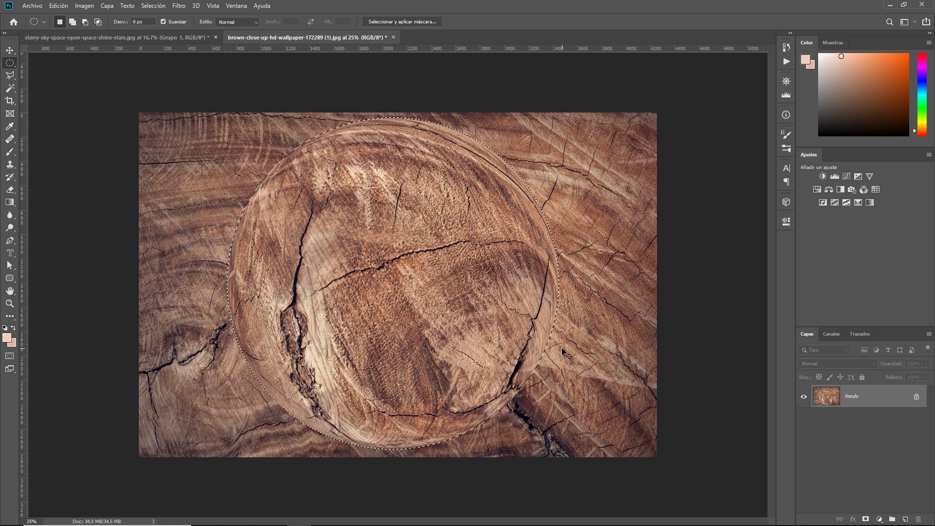
key(ctrl+j)
- Hide Fondo and drag the wooden sphere into the starry-sky image as Capa 5
click(804, 419)
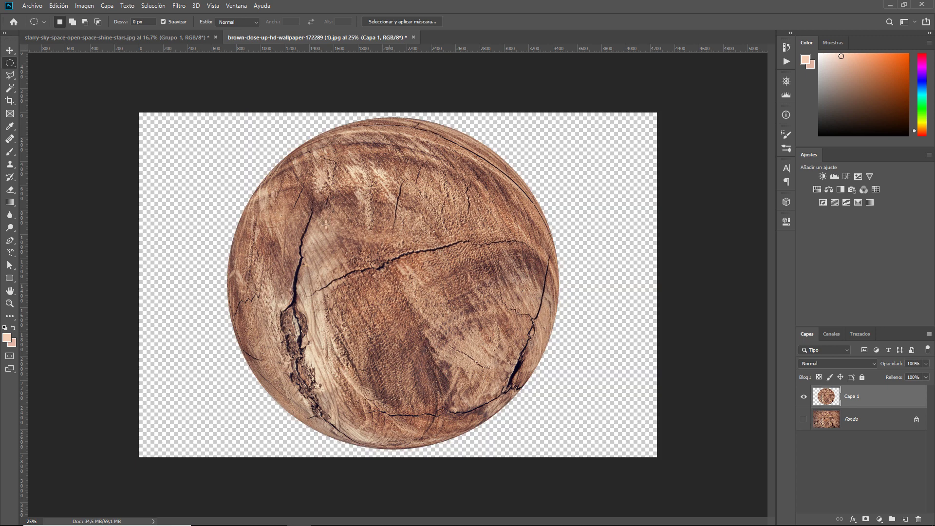
click(10, 51)
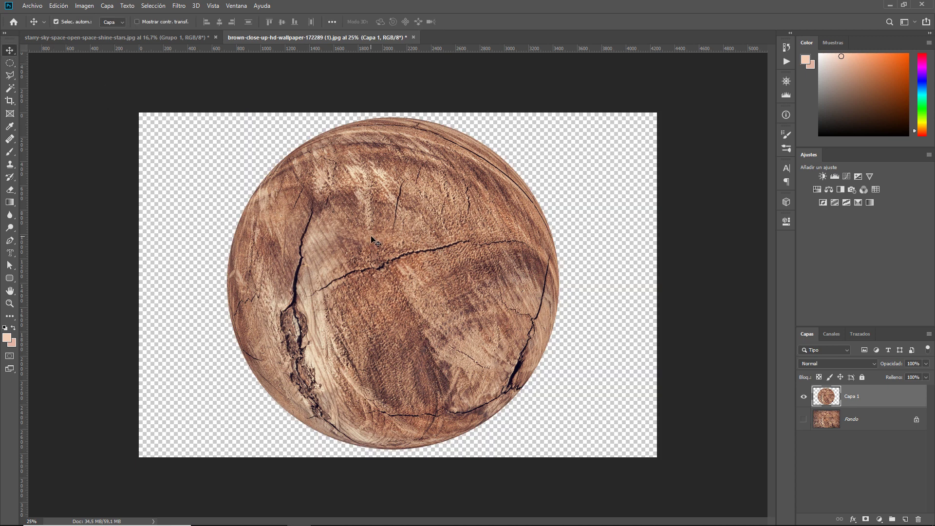
drag(312, 177, 172, 36)
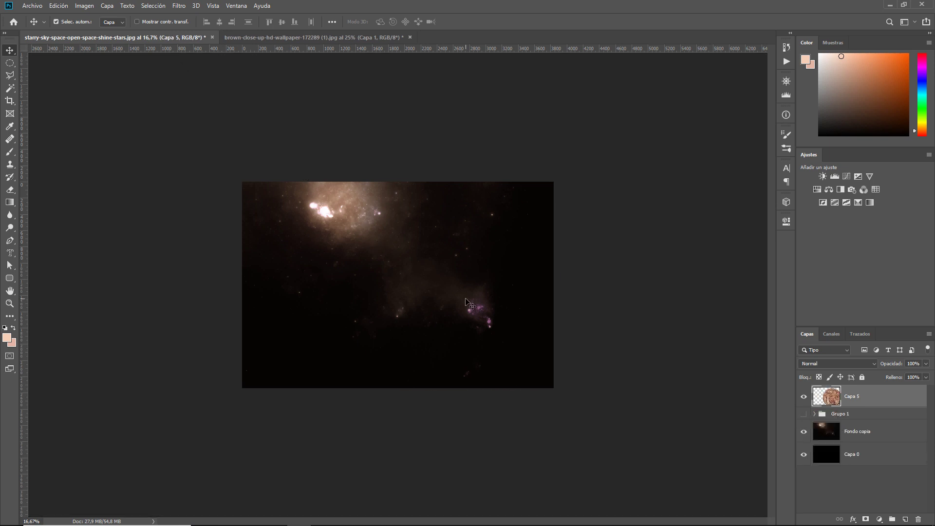
drag(174, 39, 538, 335)
- Scale the sphere to 67,56%, rotate it 11,36°, and place it right of centre
key(ctrl+t)
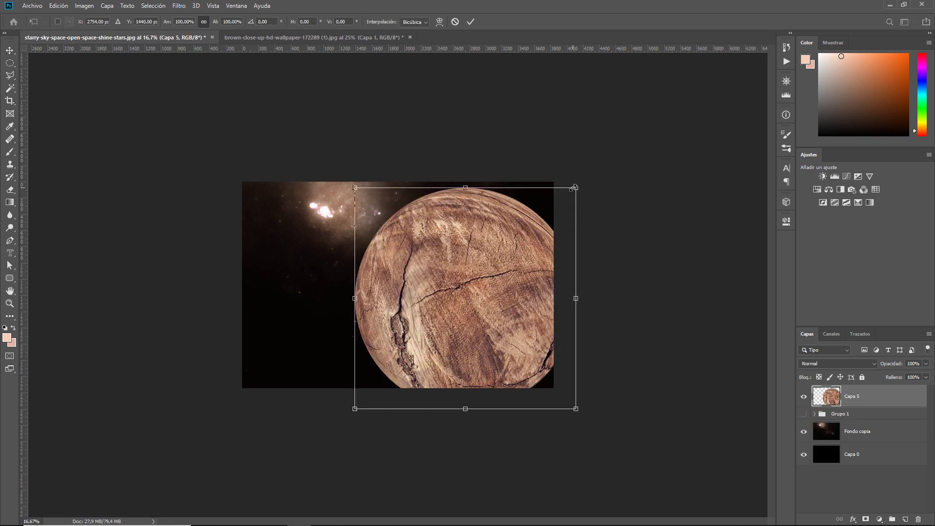
mouse_move(573, 189)
mouse_down()
mouse_move(537, 217)
mouse_move(541, 227)
mouse_move(516, 253)
mouse_up()
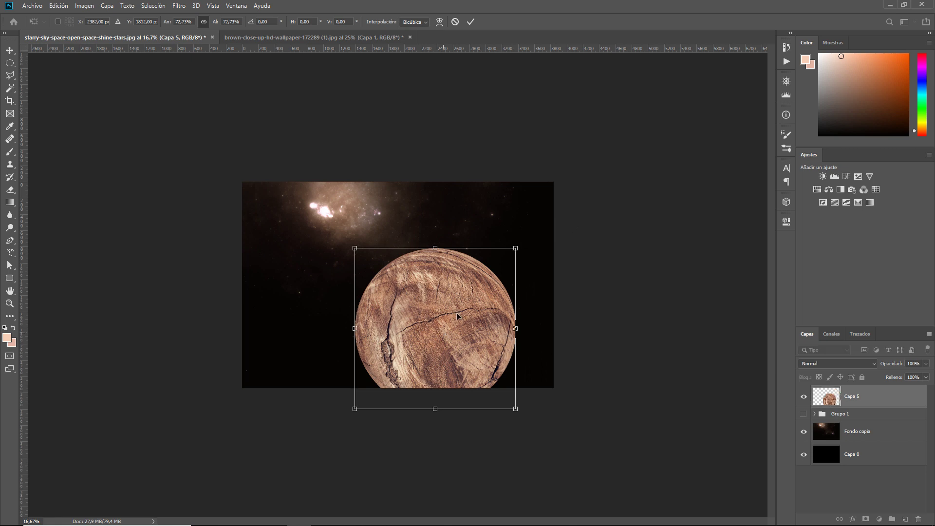
drag(444, 332, 471, 299)
mouse_move(542, 213)
mouse_down()
mouse_move(530, 225)
mouse_move(558, 261)
mouse_move(541, 268)
mouse_move(533, 255)
mouse_up()
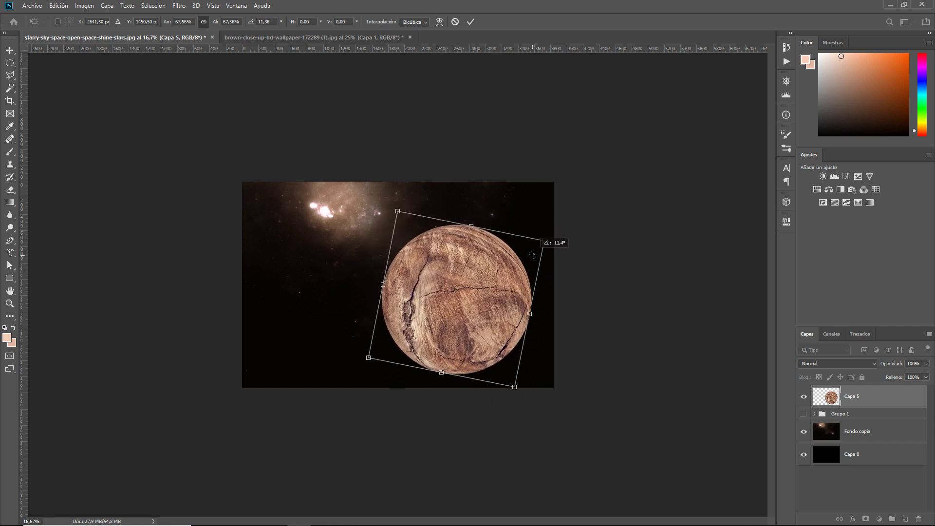
drag(533, 257, 533, 259)
key(Return)
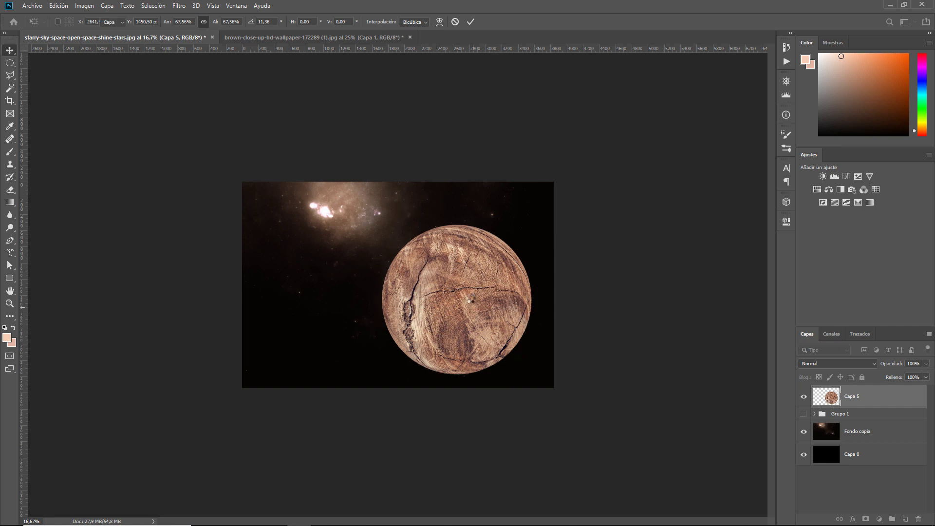
drag(476, 298, 476, 298)
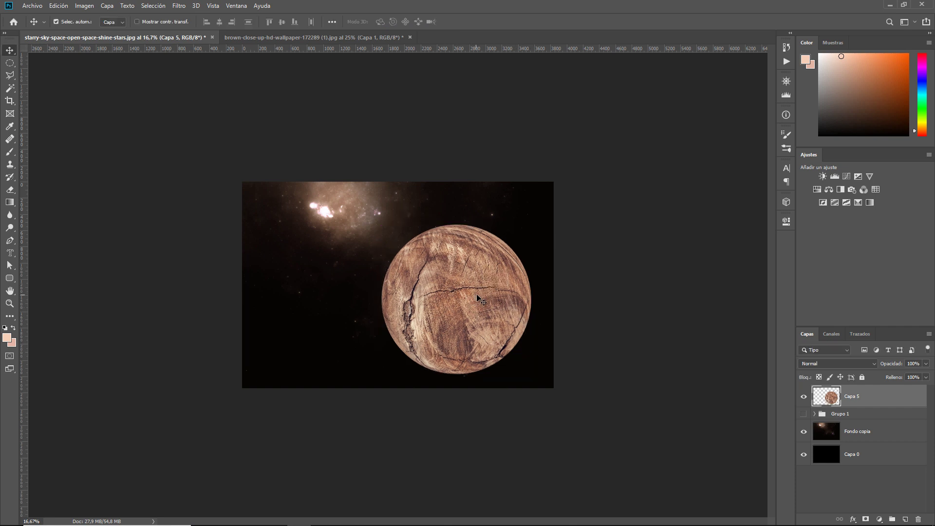
click(815, 417)
scroll(906, 461, down, 2)
- Copy Capa 1's layer style and paste it onto the wooden planet Capa 5
scroll(897, 460, down, 1)
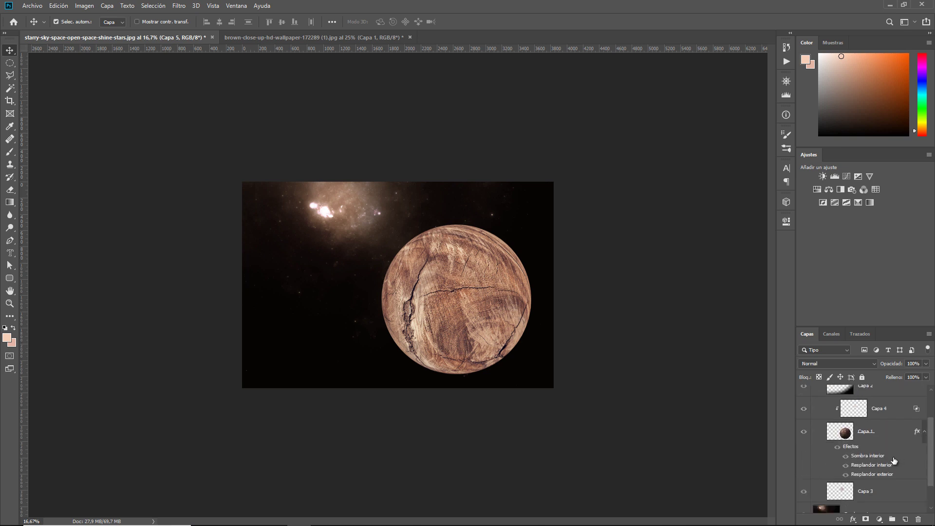
right_click(846, 435)
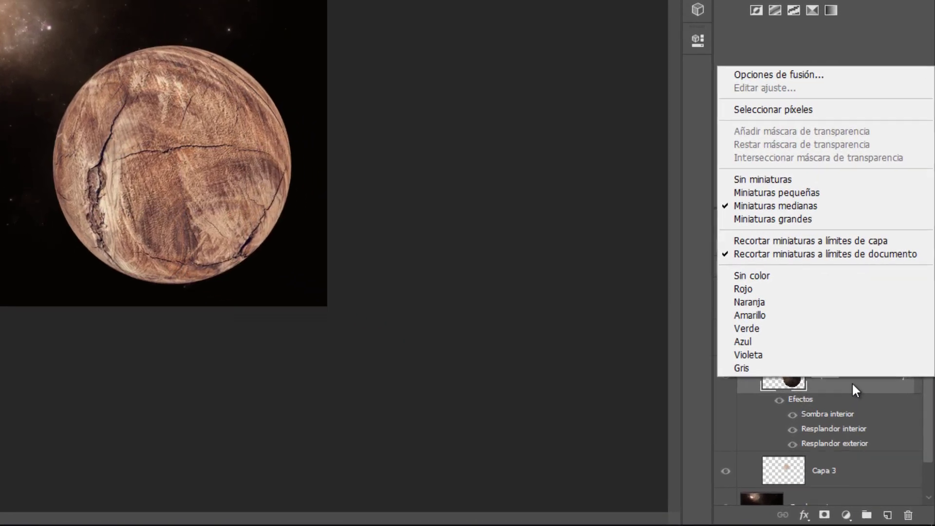
right_click(884, 436)
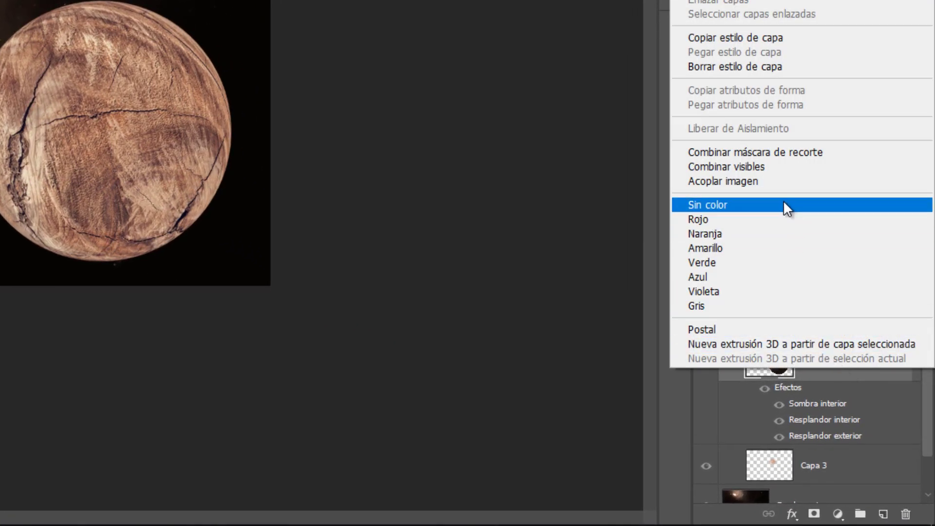
click(753, 39)
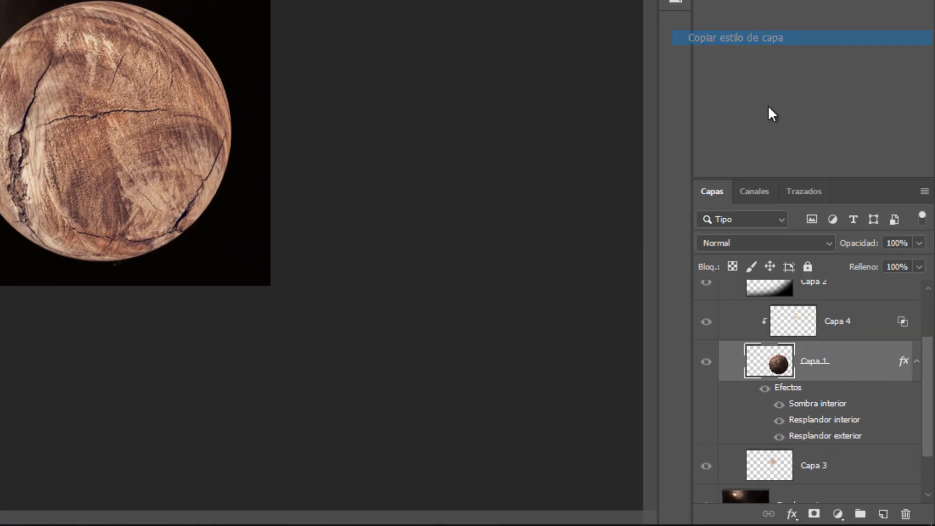
key(ctrl+shift+alt+e)
click(799, 299)
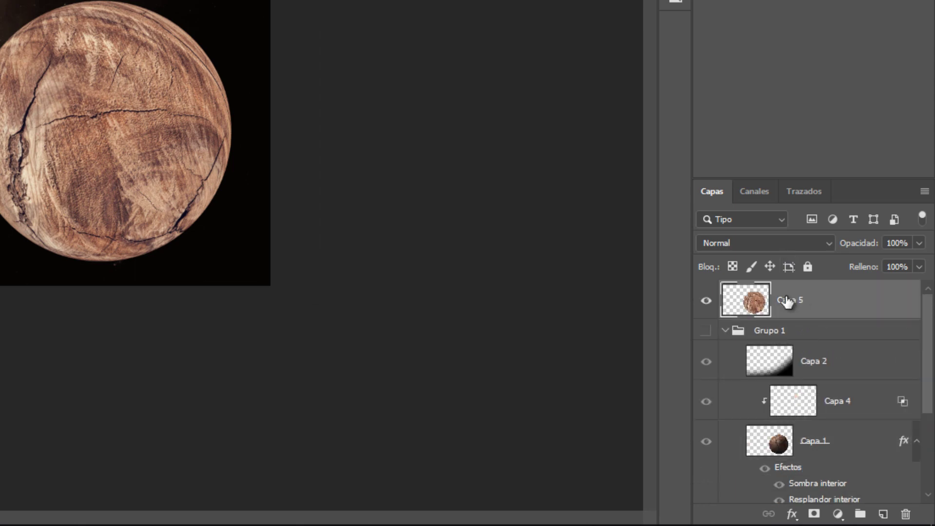
right_click(818, 293)
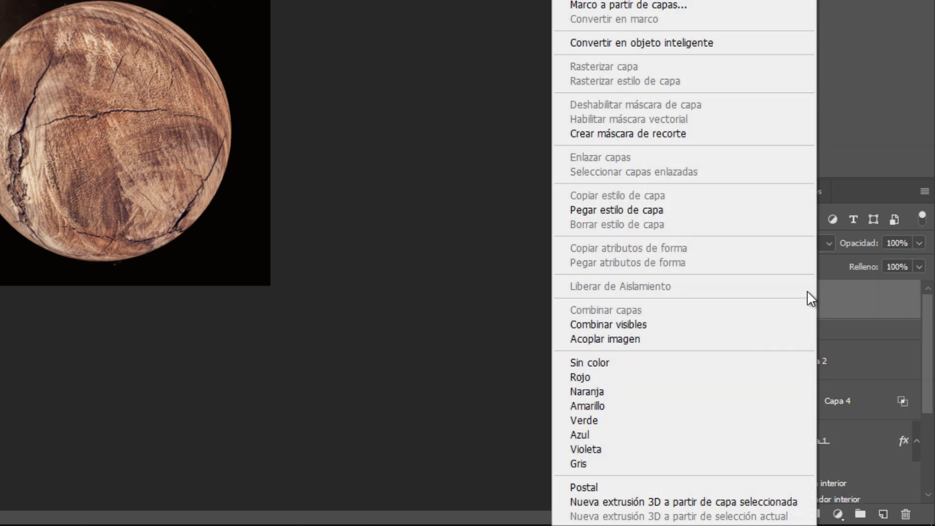
click(660, 210)
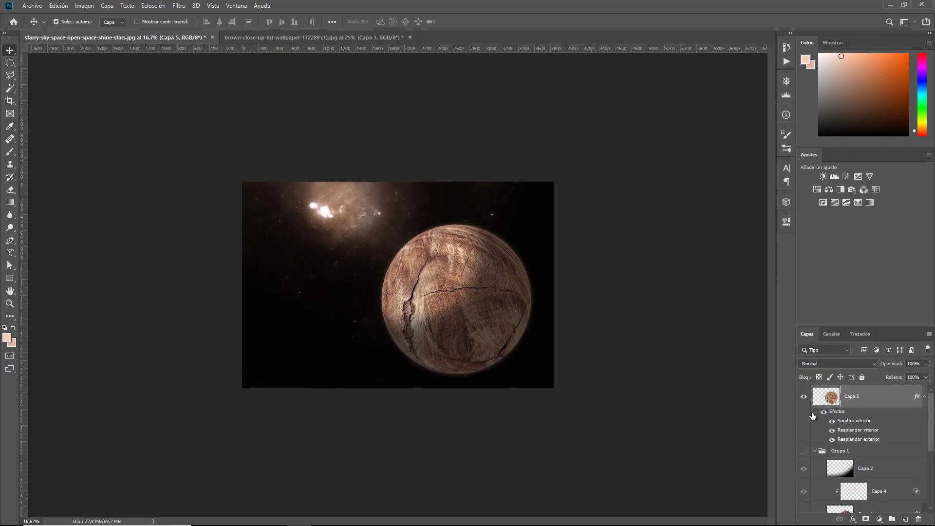
- Toggle the wooden planet and its effects off and on to compare
click(815, 451)
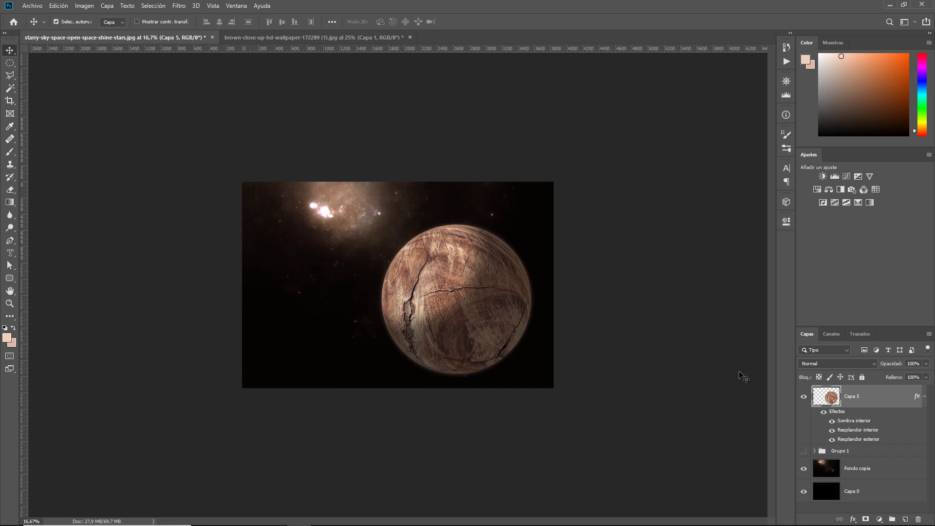
click(804, 399)
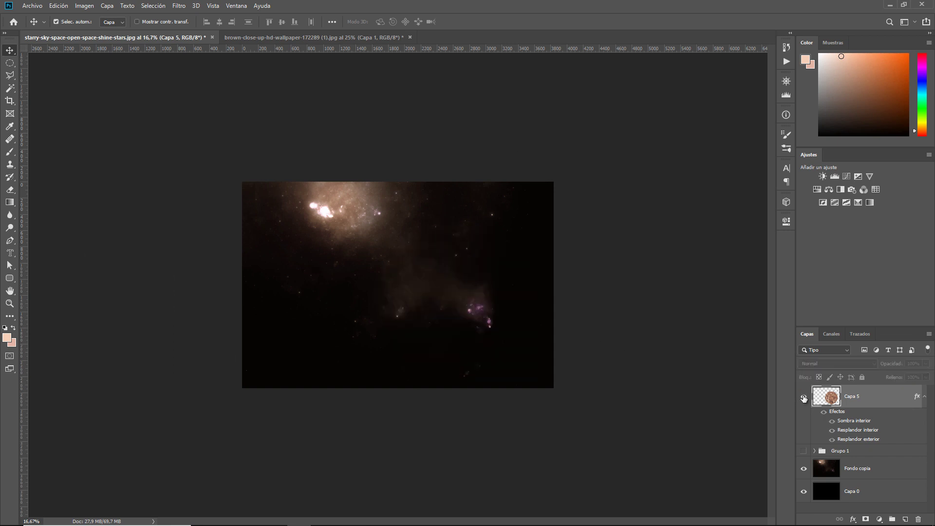
click(826, 413)
click(824, 412)
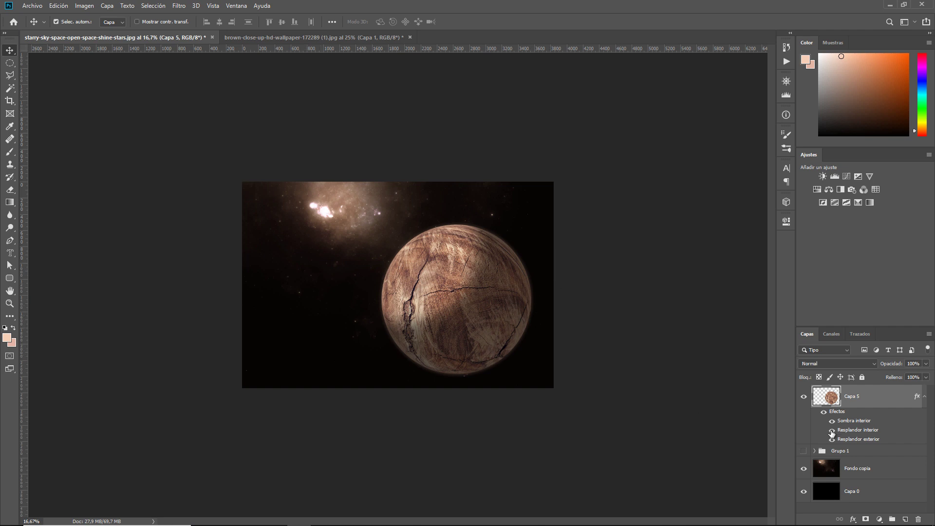
click(816, 451)
- Duplicate the Capa 2 shadow layer as Capa 2 copia above the wooden planet
scroll(887, 448, down, 2)
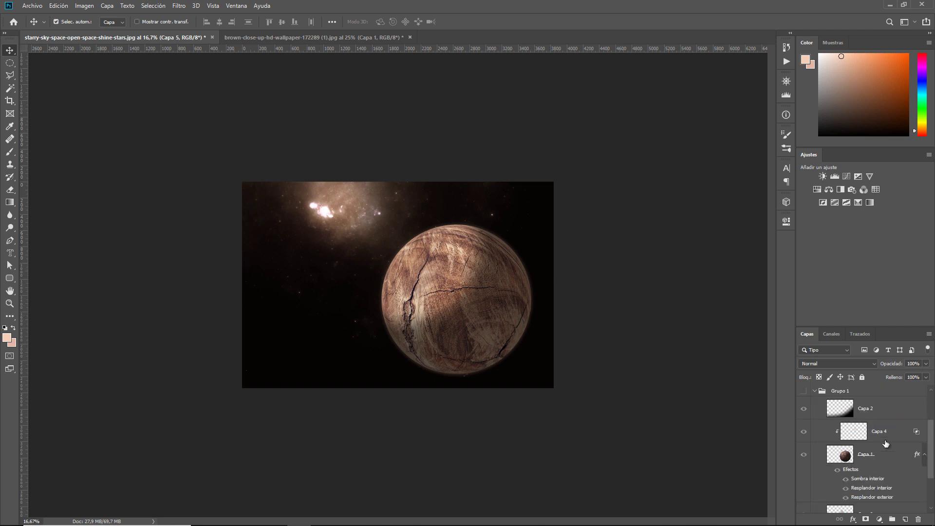
click(882, 411)
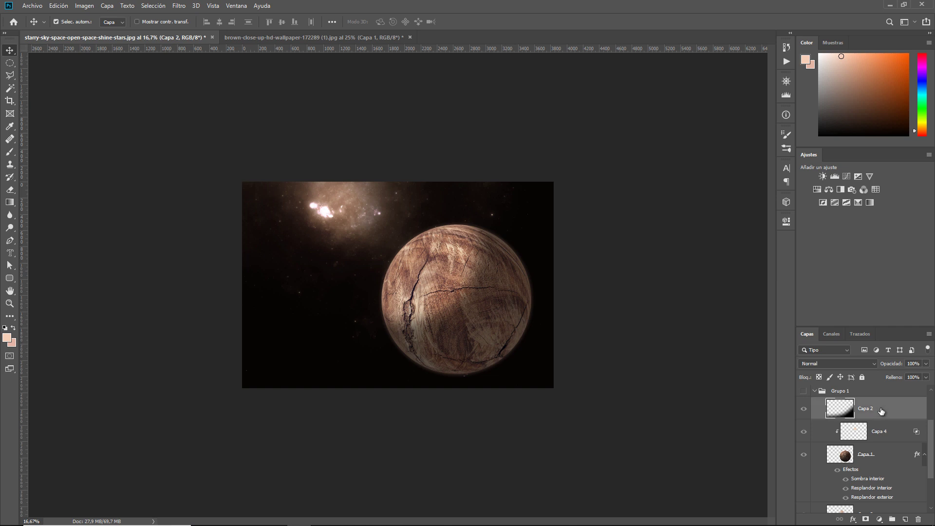
scroll(881, 411, up, 2)
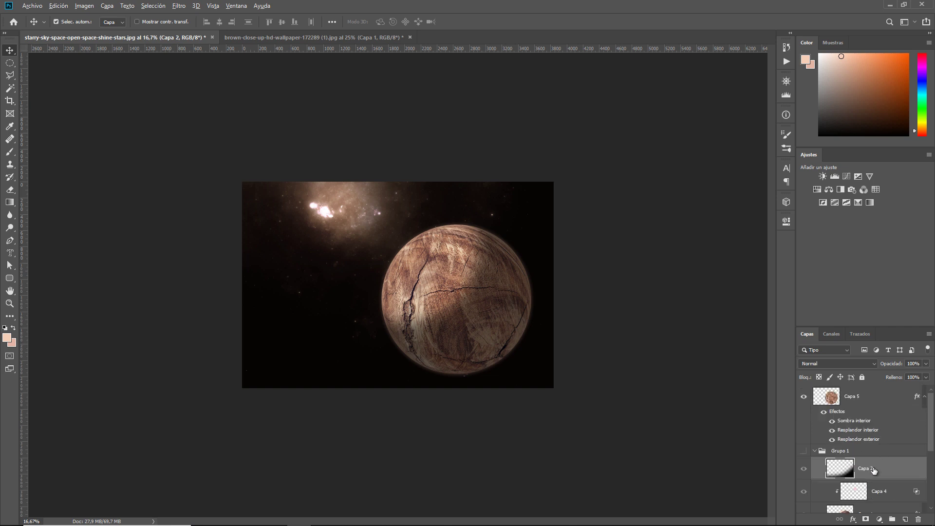
key(alt)
drag(872, 469, 862, 385)
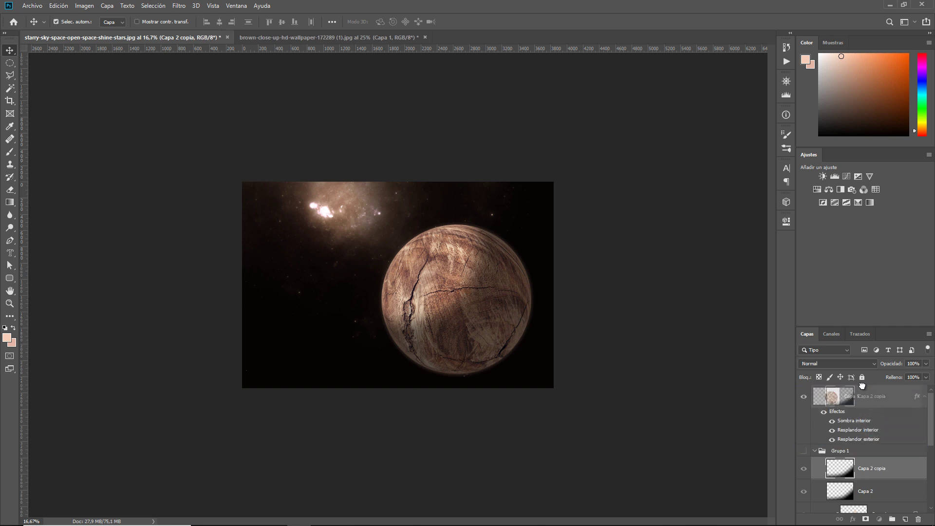
drag(862, 385, 891, 365)
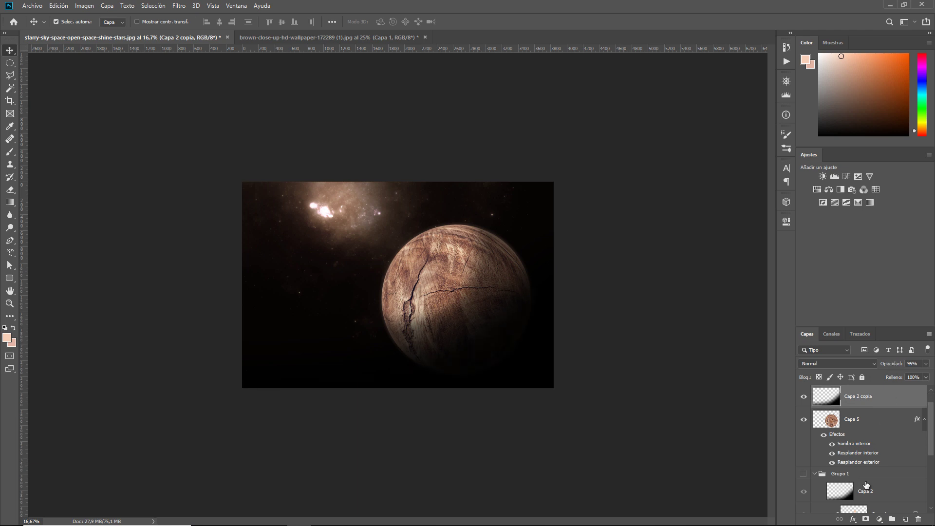
scroll(866, 485, down, 1)
scroll(866, 484, down, 1)
scroll(866, 485, down, 1)
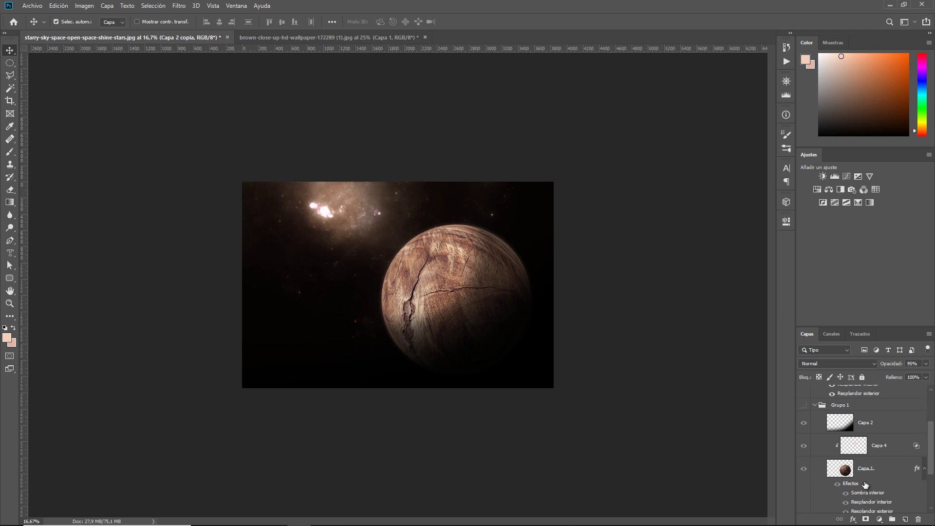
scroll(866, 485, down, 2)
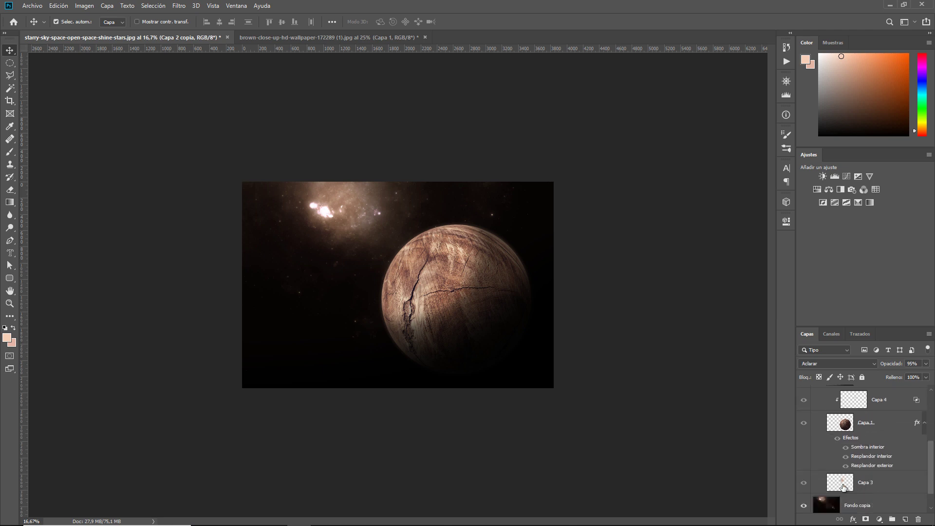
- Duplicate the Capa 3 glow above Grupo 1 and shift it behind the planet's upper-left edge
click(845, 486)
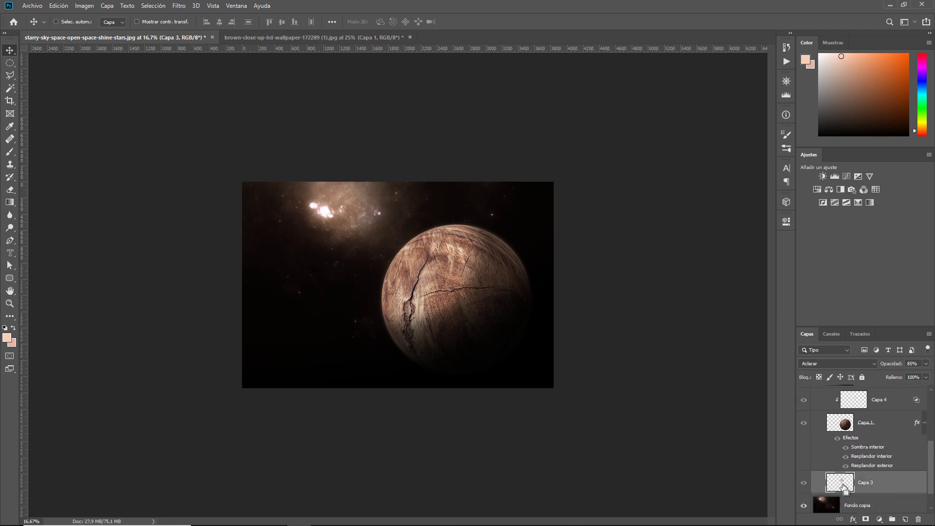
key(ctrl+j)
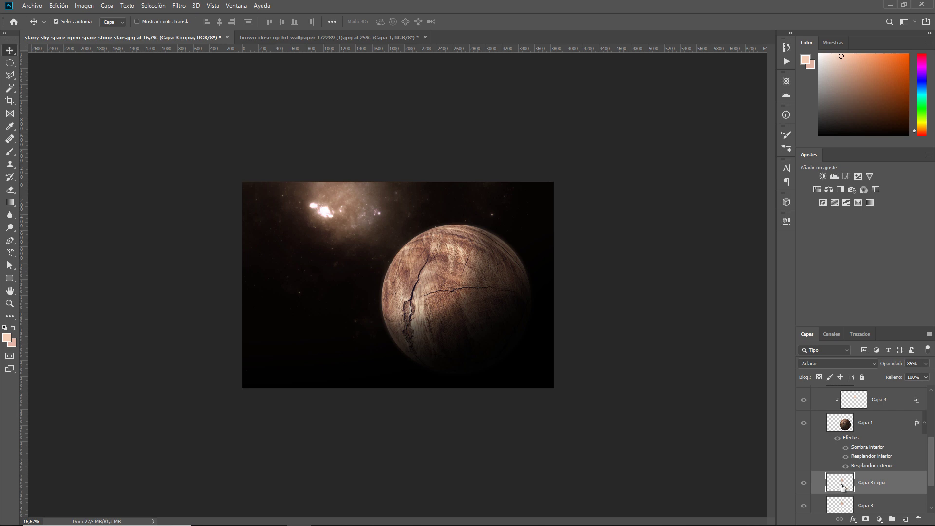
mouse_move(844, 484)
mouse_down()
mouse_move(860, 378)
mouse_move(851, 460)
mouse_up()
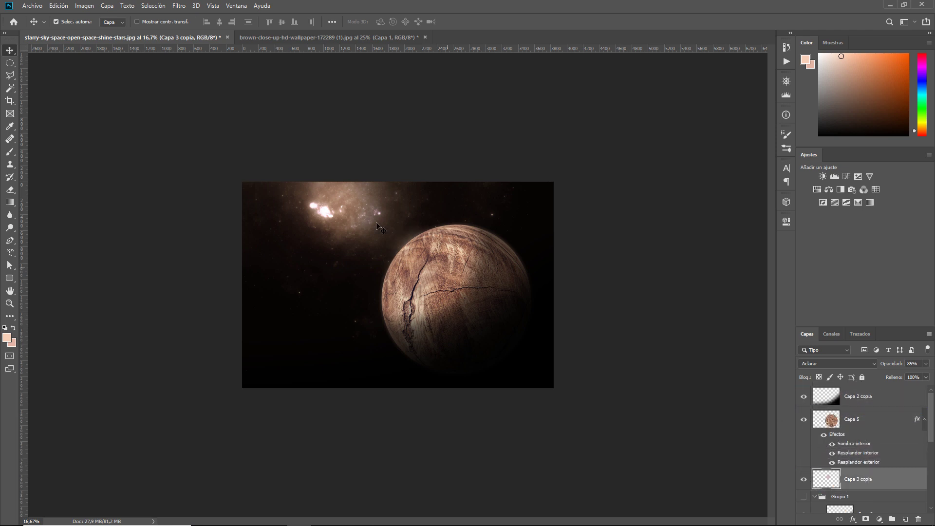
drag(334, 182, 402, 237)
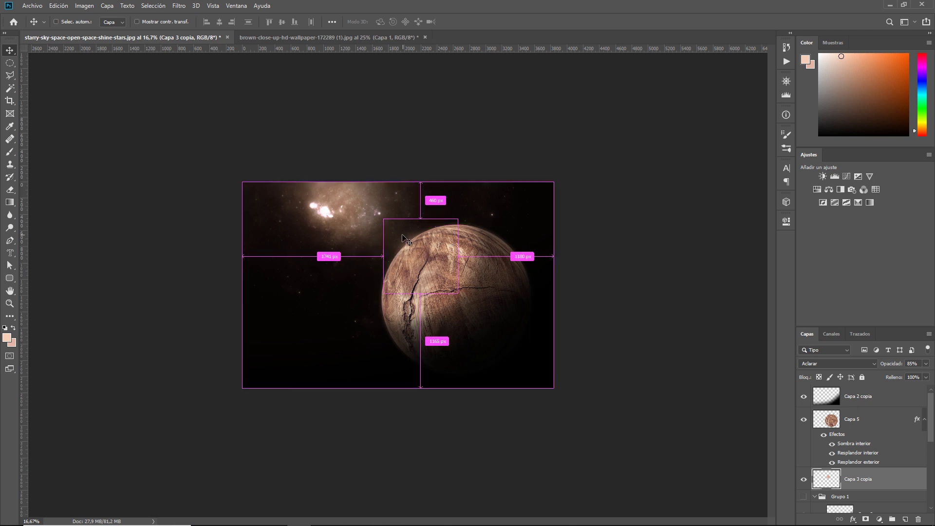
drag(397, 230, 396, 228)
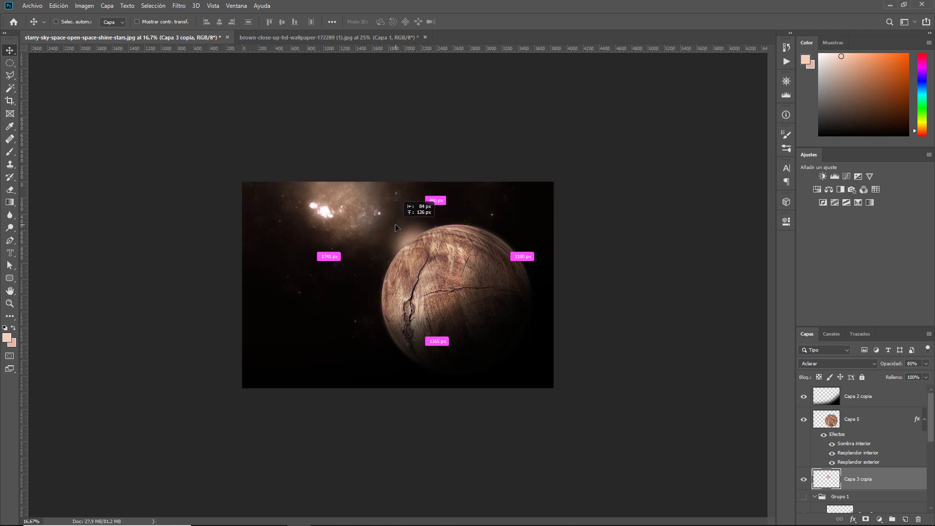
drag(395, 228, 397, 229)
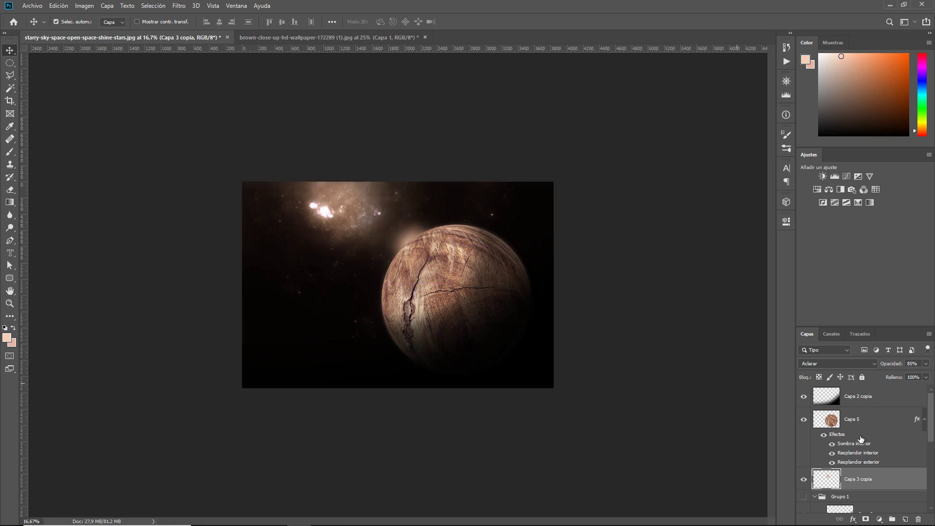
scroll(884, 465, down, 1)
scroll(879, 466, down, 1)
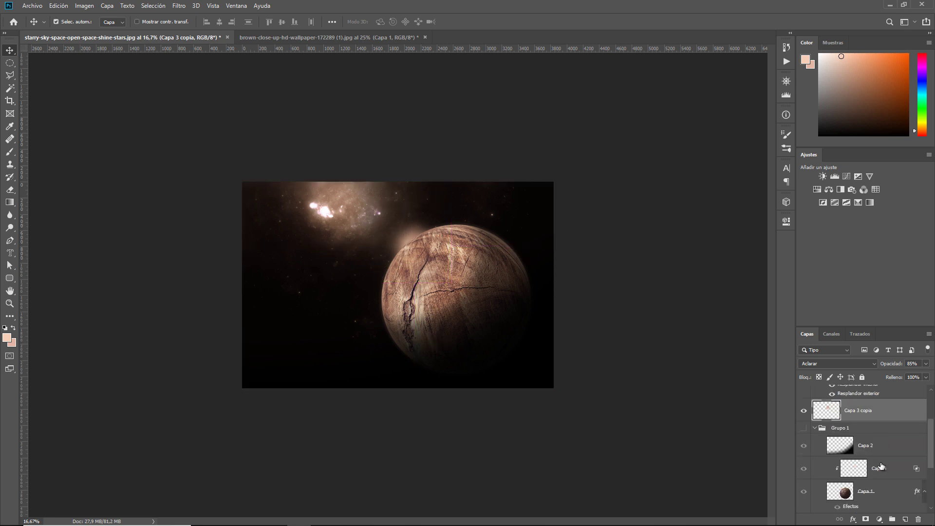
- Duplicate Capa 4 (Luz fuerte, 82%) above Capa 5, position it, and clip it to the planet
drag(855, 469, 866, 479)
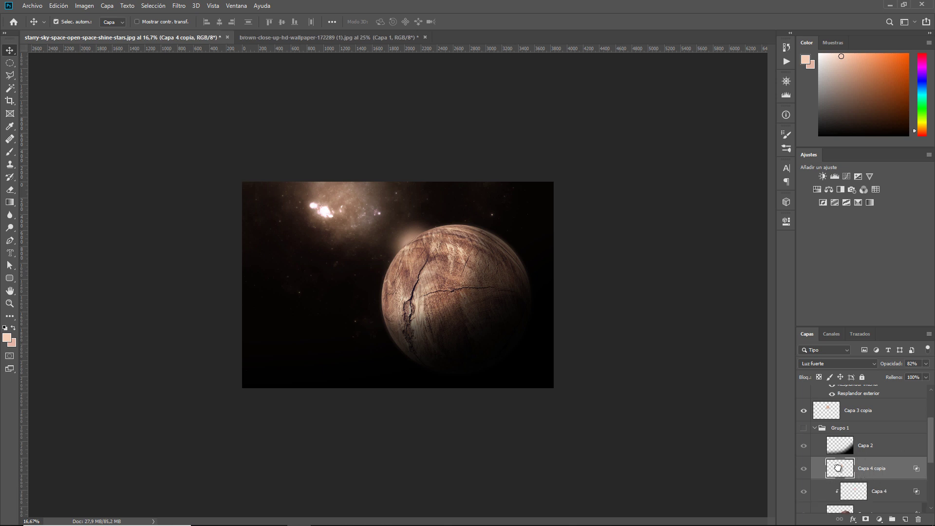
mouse_move(840, 432)
mouse_down()
mouse_move(859, 427)
mouse_move(858, 413)
mouse_up()
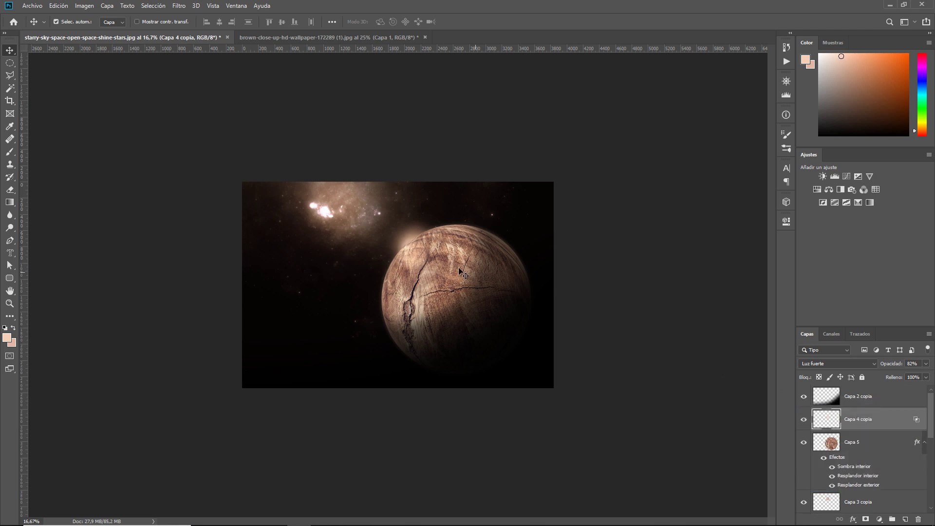
drag(416, 248, 414, 244)
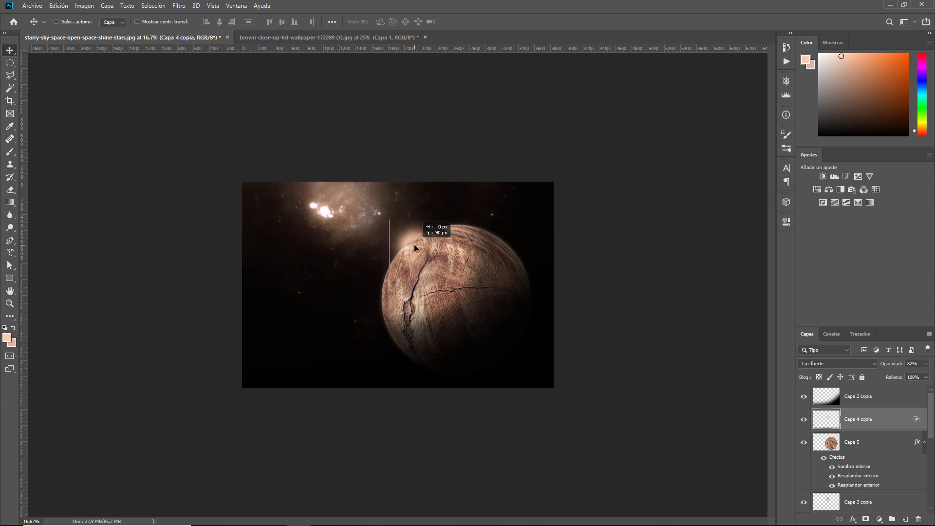
drag(414, 243, 414, 244)
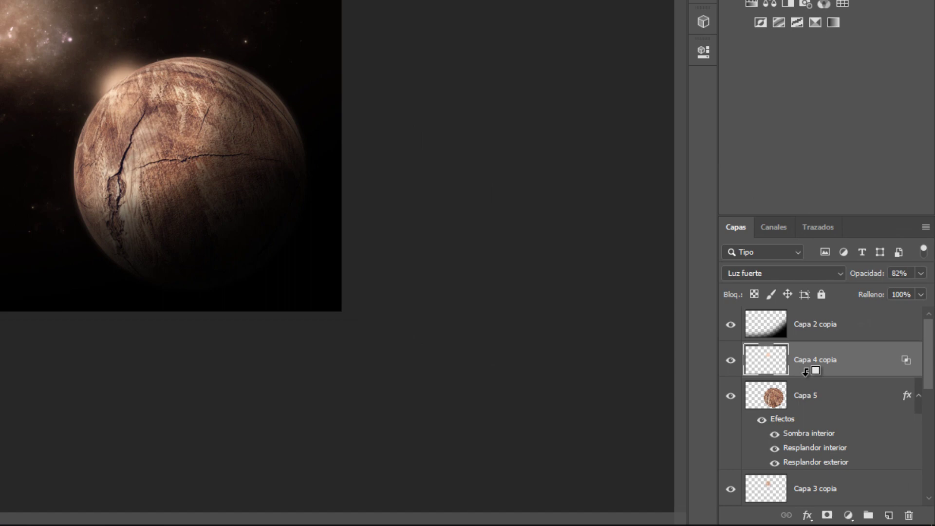
alt+click(806, 372)
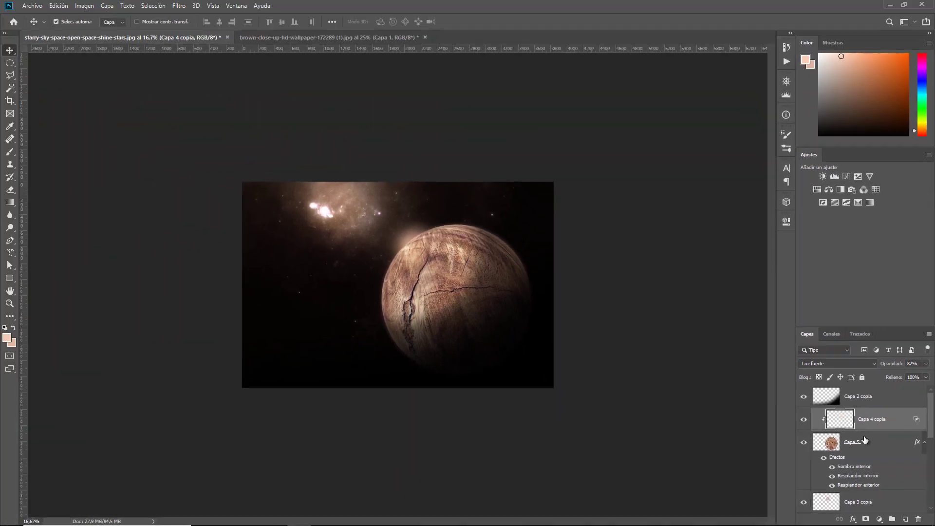
- Group the layers from Capa 2 copia to Capa 3 copia into a group named 'Planeta'
scroll(865, 440, down, 3)
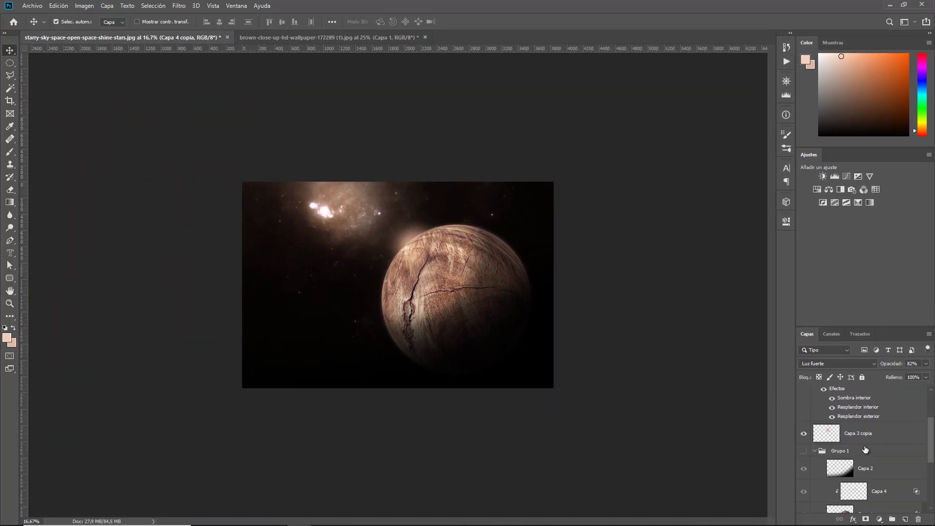
click(868, 434)
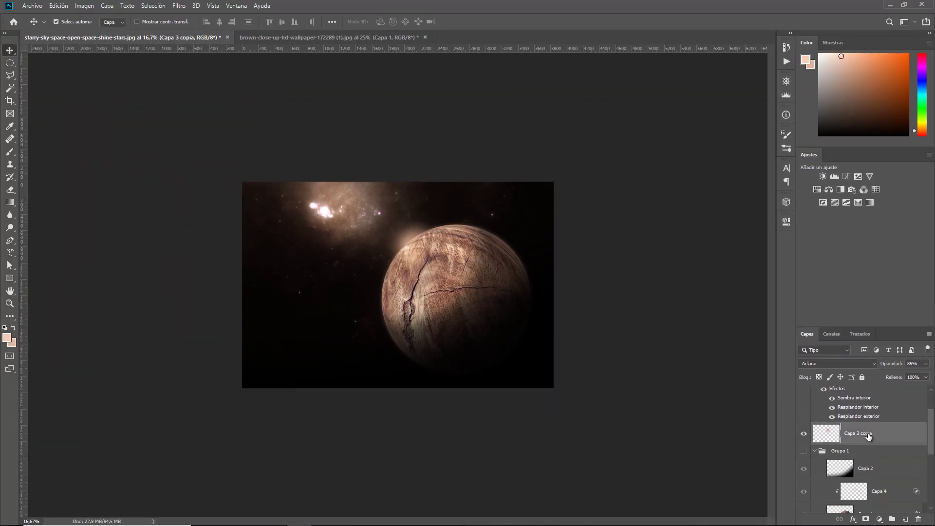
scroll(867, 424, up, 3)
shift+click(865, 397)
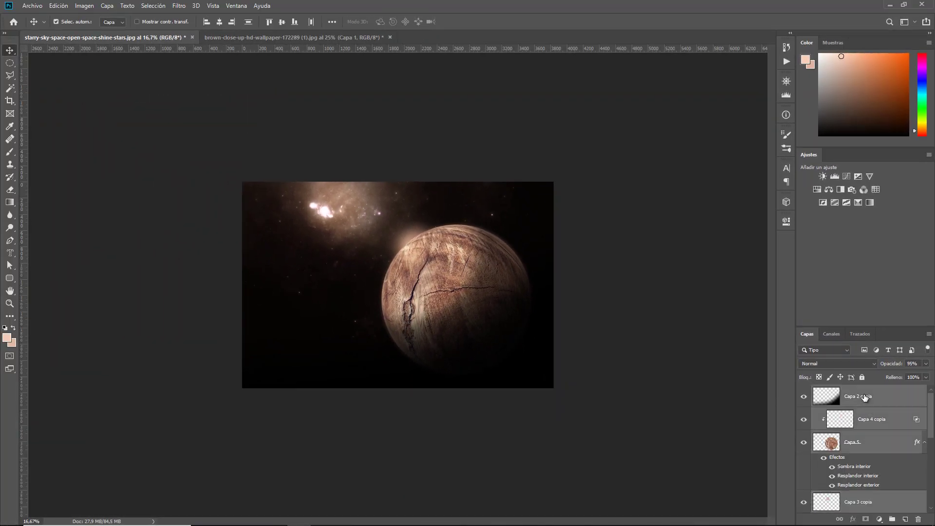
key(ctrl+g)
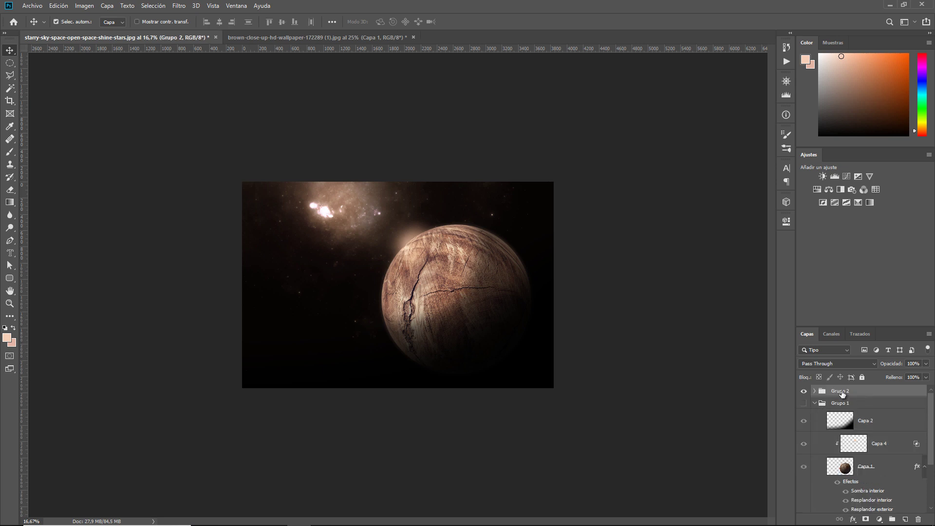
double_click(842, 392)
text(Pla)
text(neta)
key(Return)
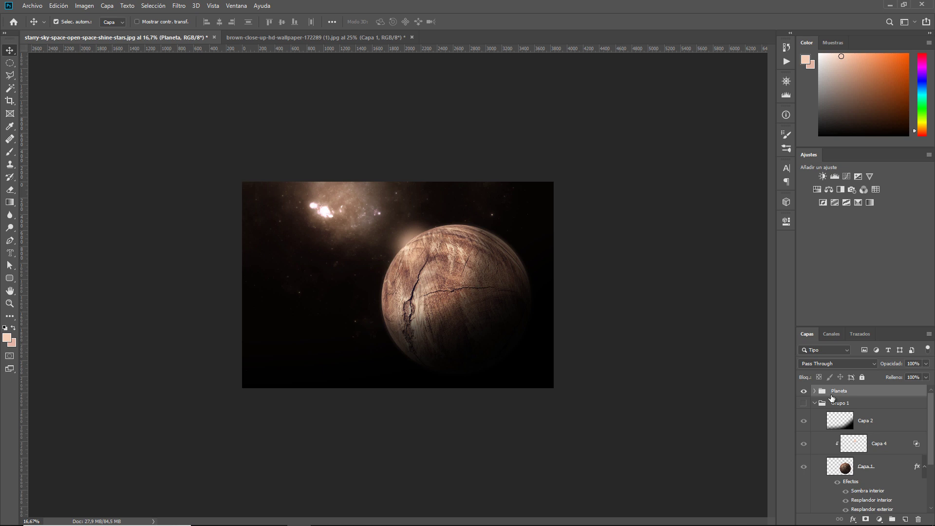
- Collapse Grupo 1 and rename it 'Planeta 3D'
click(818, 405)
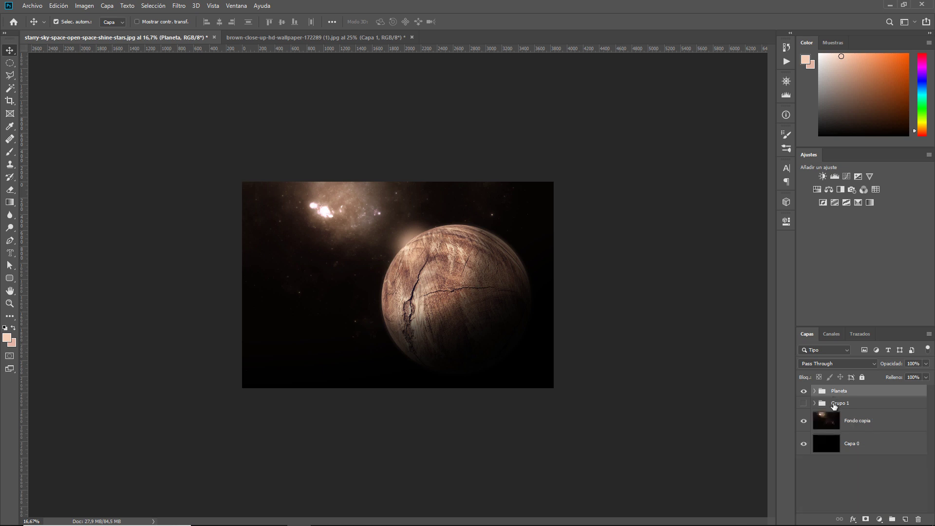
click(840, 404)
double_click(841, 404)
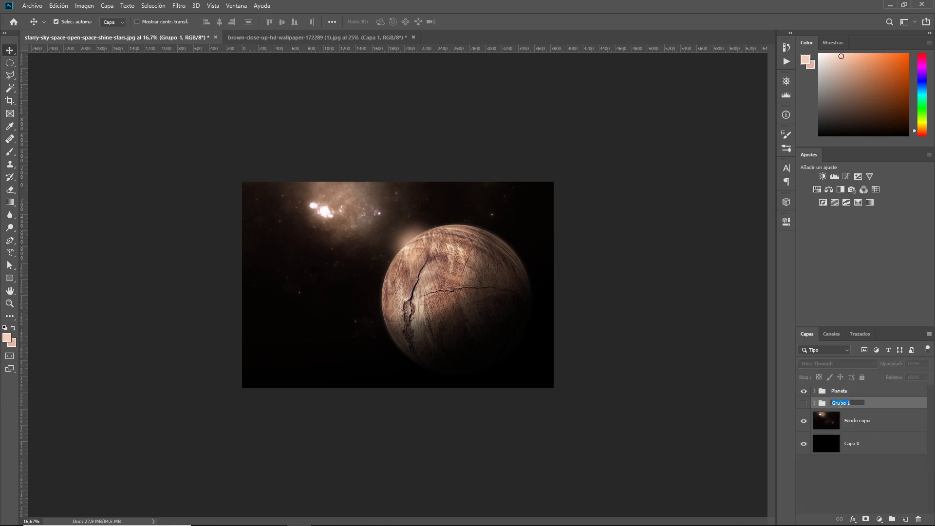
text(Planeta 3)
text(D)
key(Return)
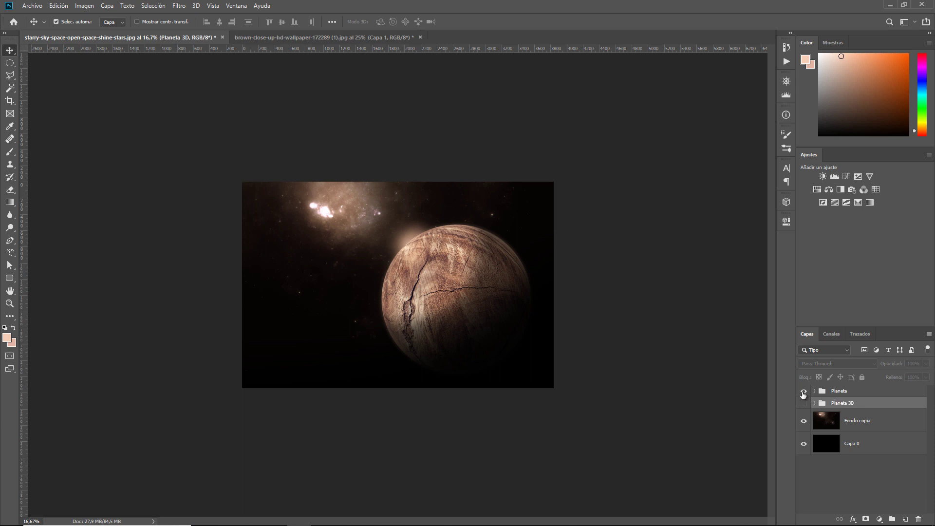
- Compare the planets by hiding Planeta and showing Planeta 3D, then swapping back
click(804, 392)
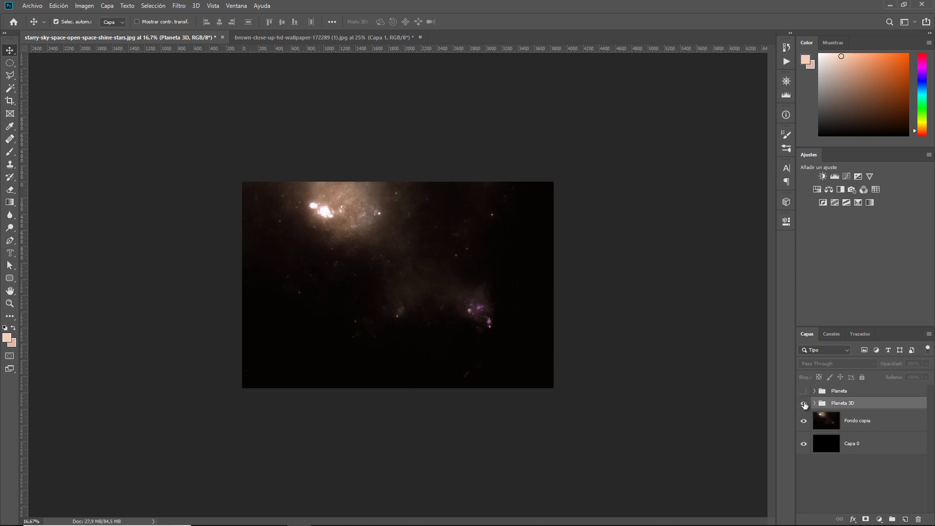
click(804, 404)
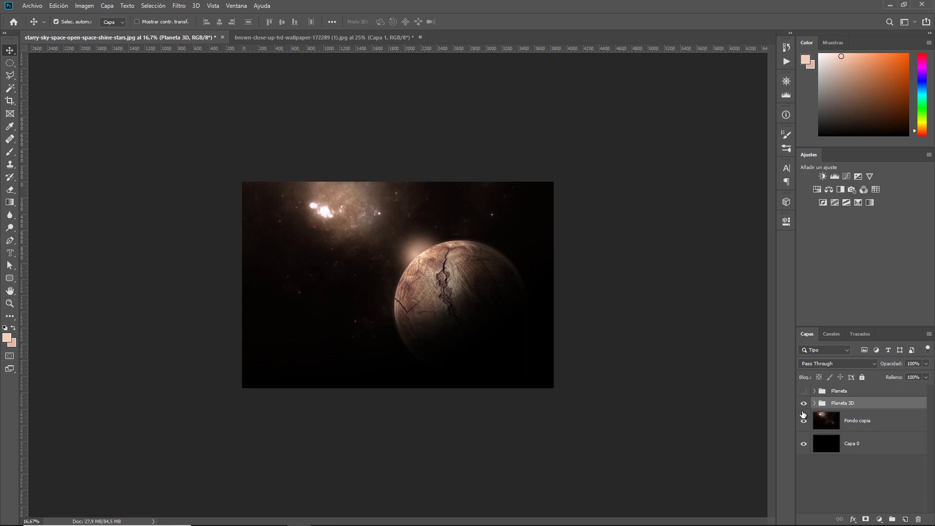
click(804, 404)
click(803, 391)
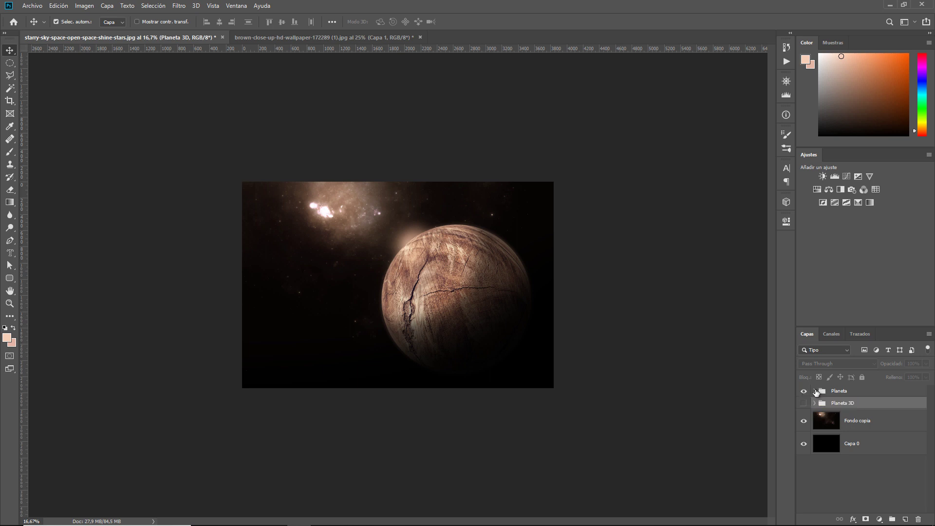
- Select Capa 2 copia in Planeta, then toggle Planeta's visibility, leaving it hidden
click(814, 391)
click(854, 414)
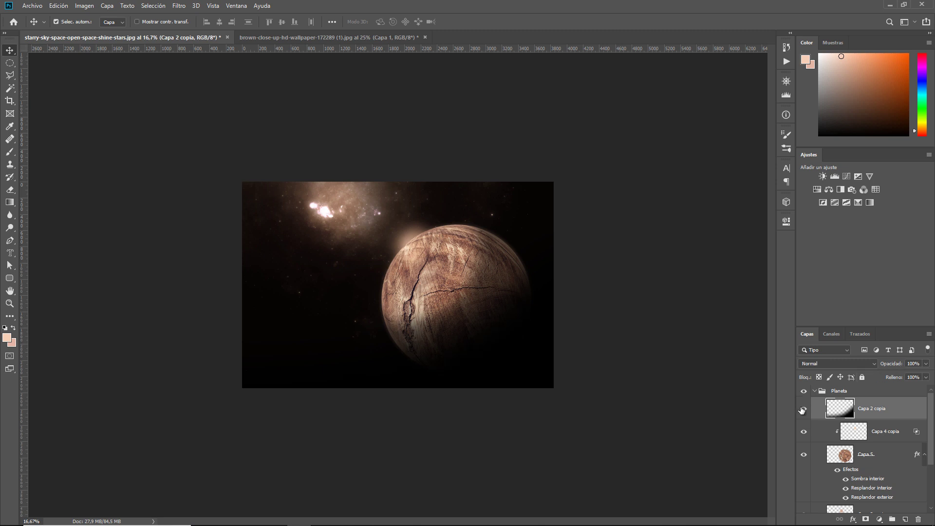
click(815, 393)
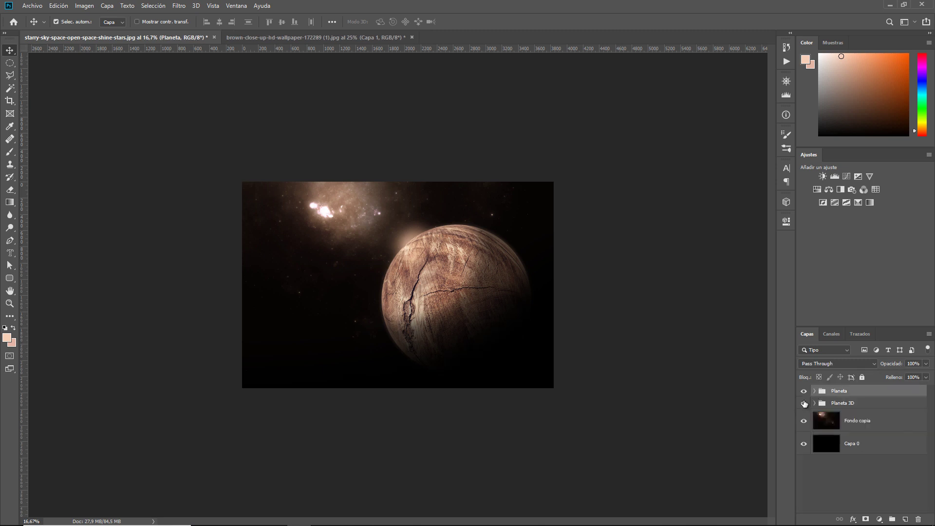
click(805, 391)
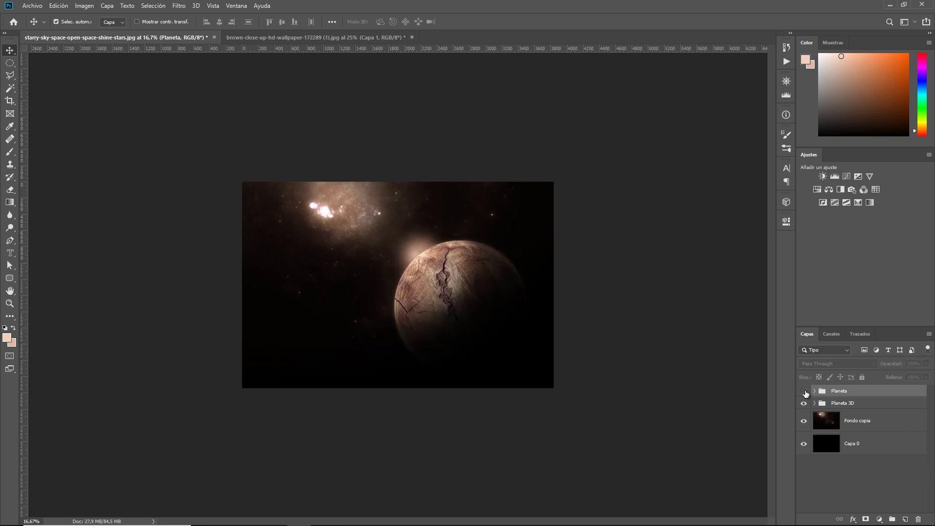
click(804, 391)
click(804, 391)
click(804, 392)
click(804, 391)
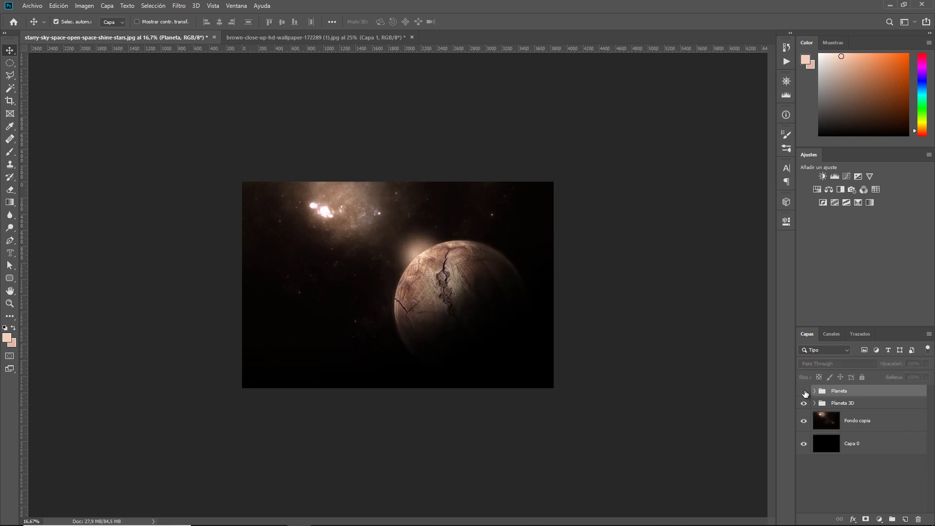